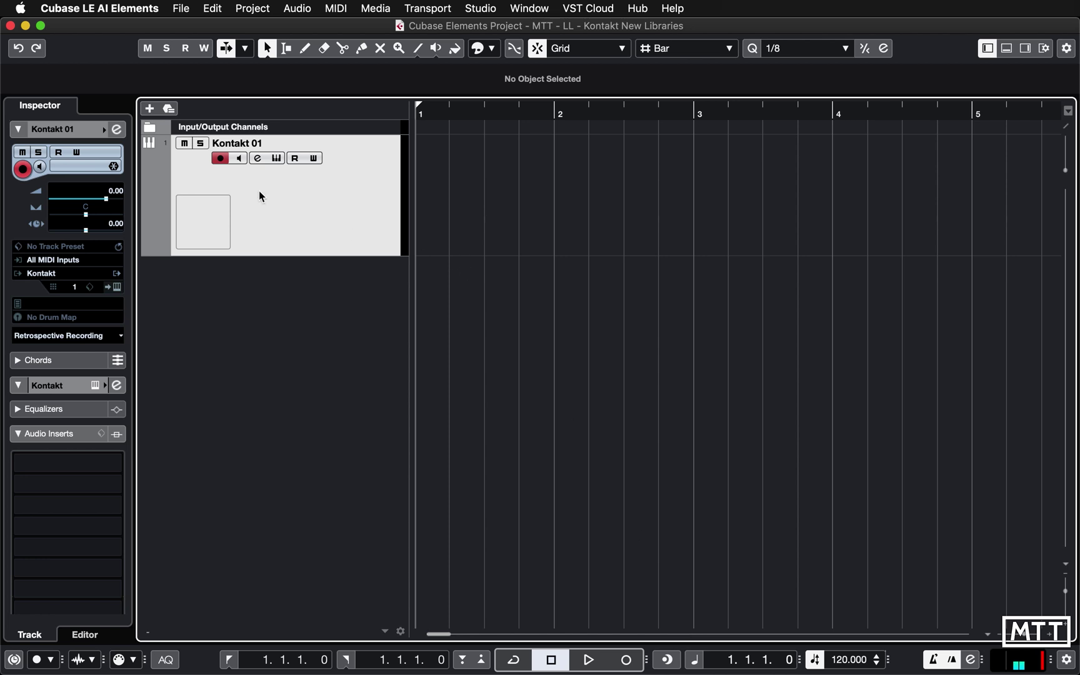
# Step: Open the Kontakt 01 track's instrument and load Tape Choir.nki from the Tape Choir library
pyautogui.click(277, 159)
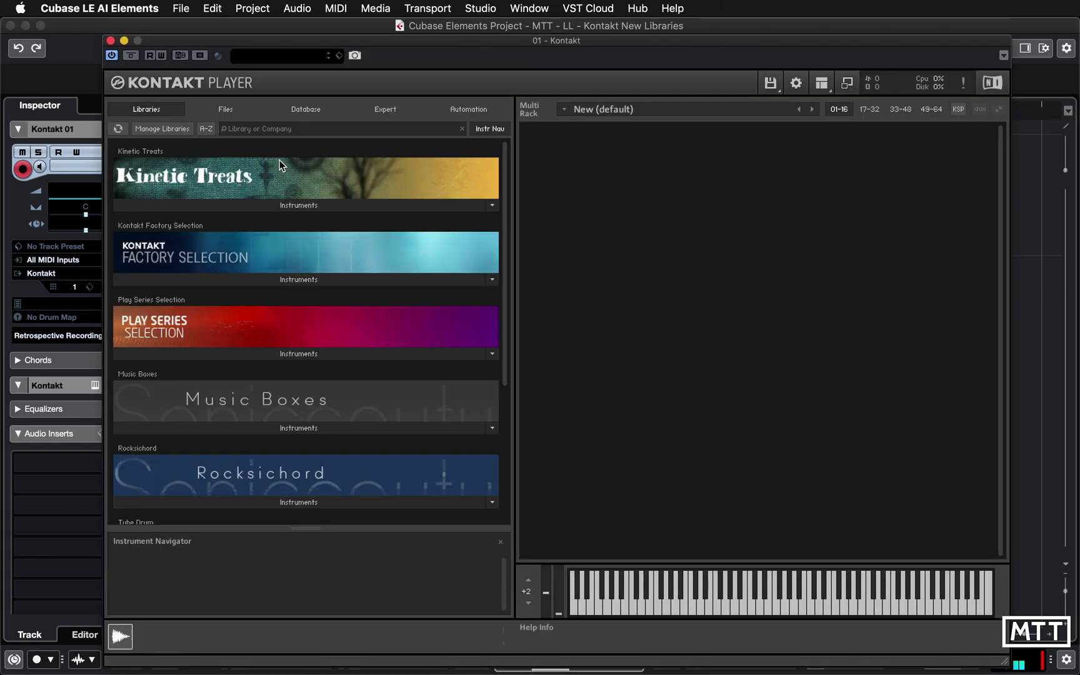
pyautogui.scroll(-6, 322, 389)
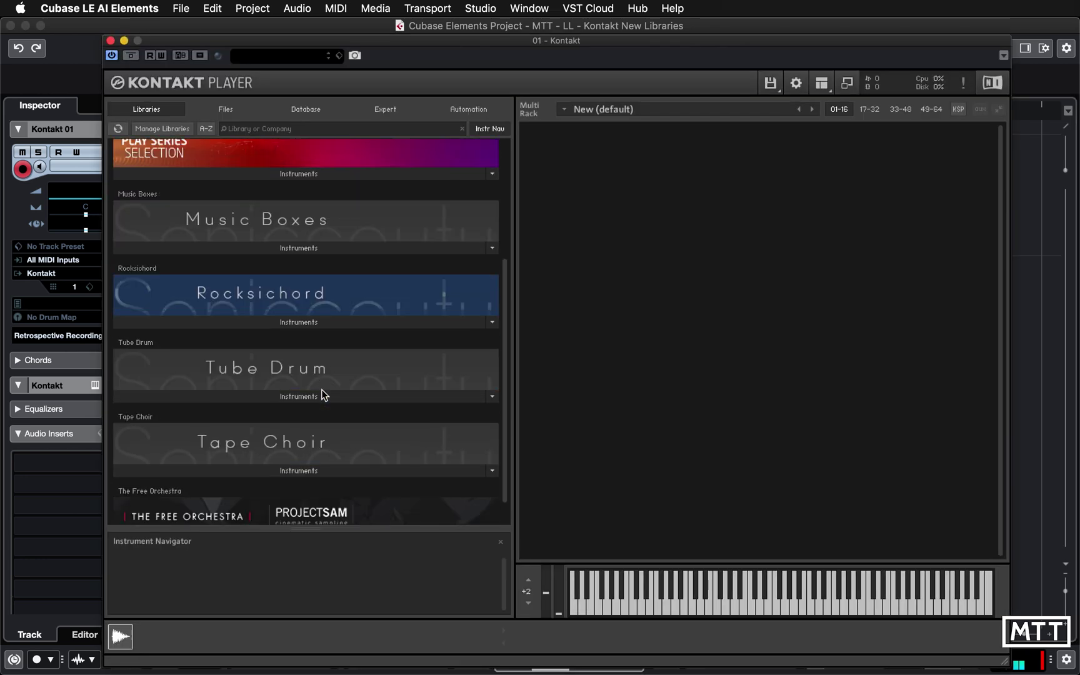
pyautogui.scroll(-1, 293, 425)
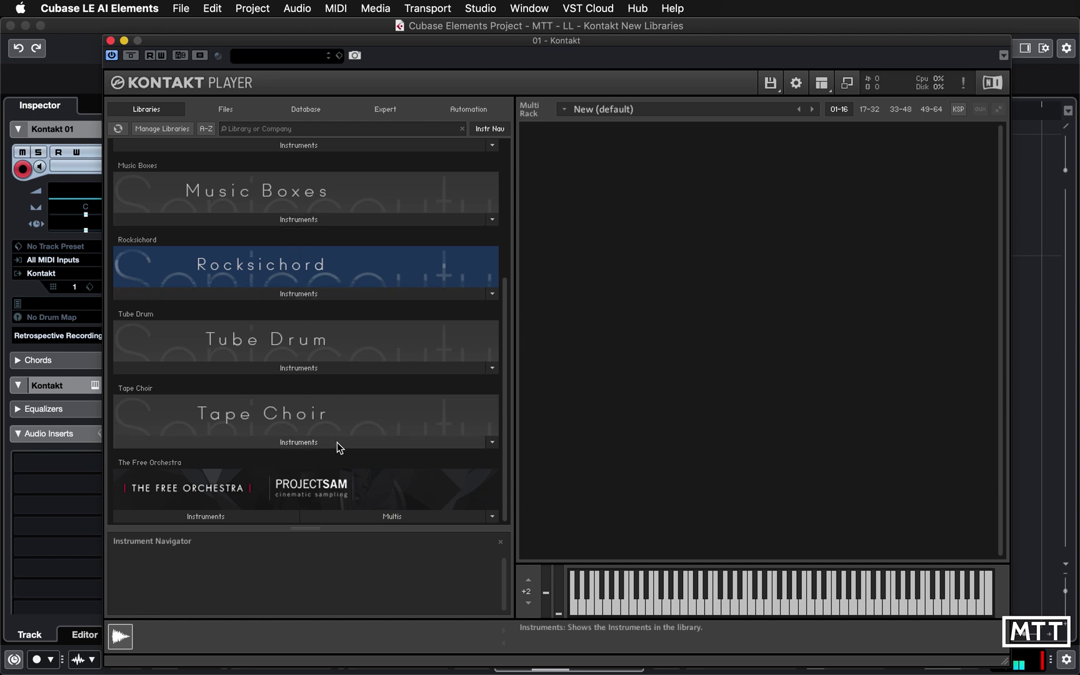
pyautogui.click(299, 442)
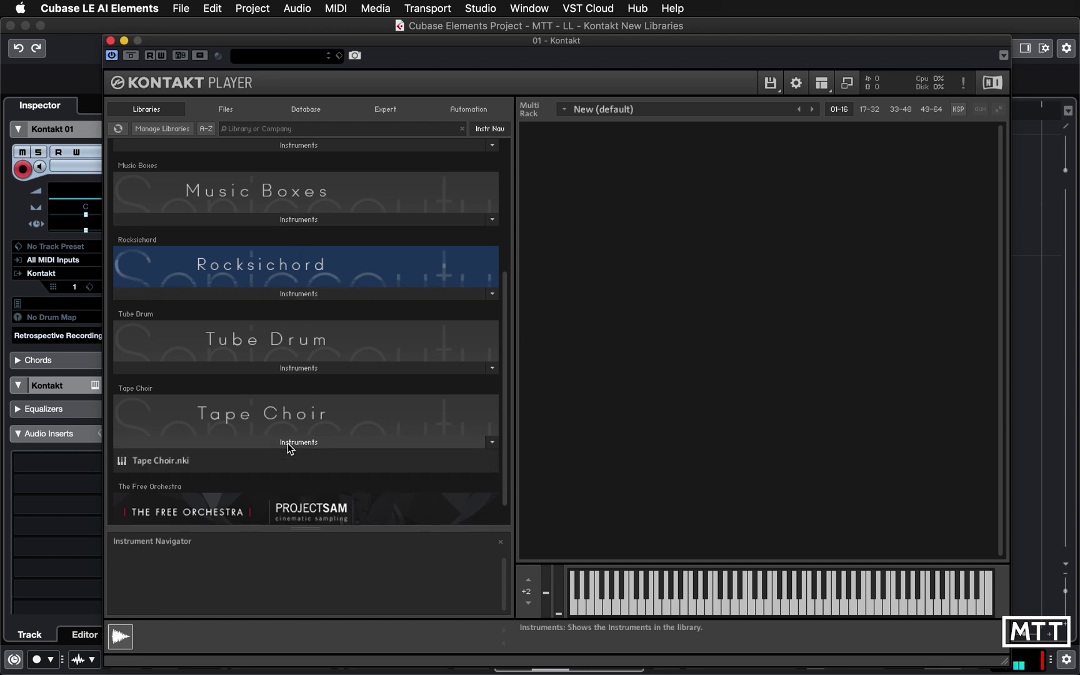
pyautogui.doubleClick(159, 462)
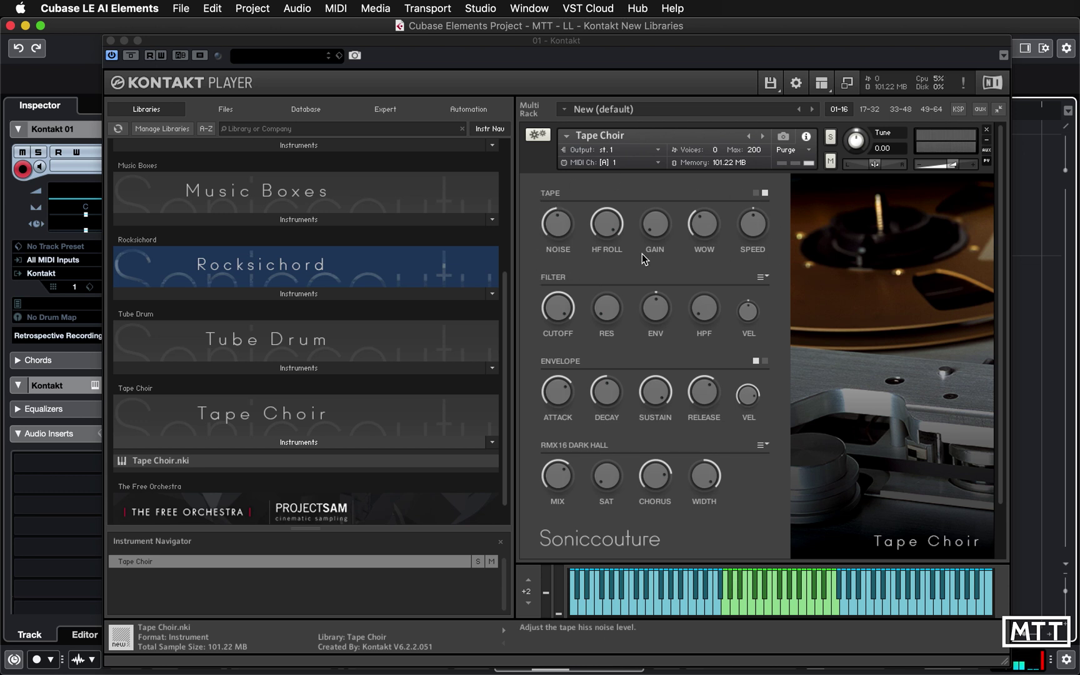
# Step: View the Tape section's loops and EQ page, and look at the Filter Envelope page before returning to the main Envelope
pyautogui.click(755, 193)
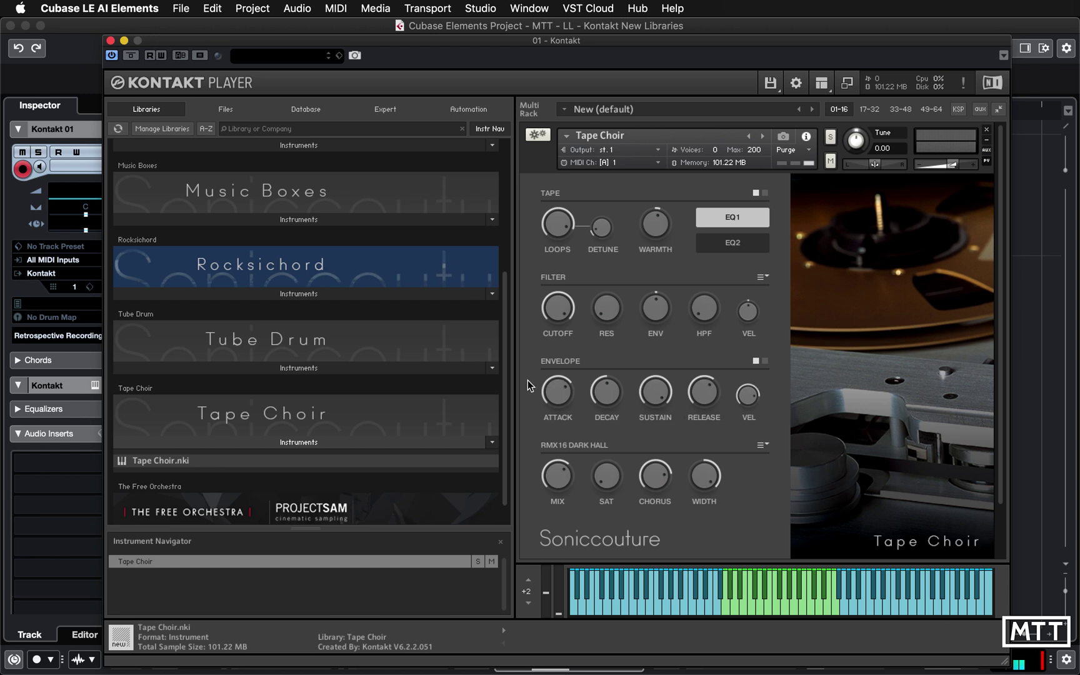
pyautogui.click(765, 361)
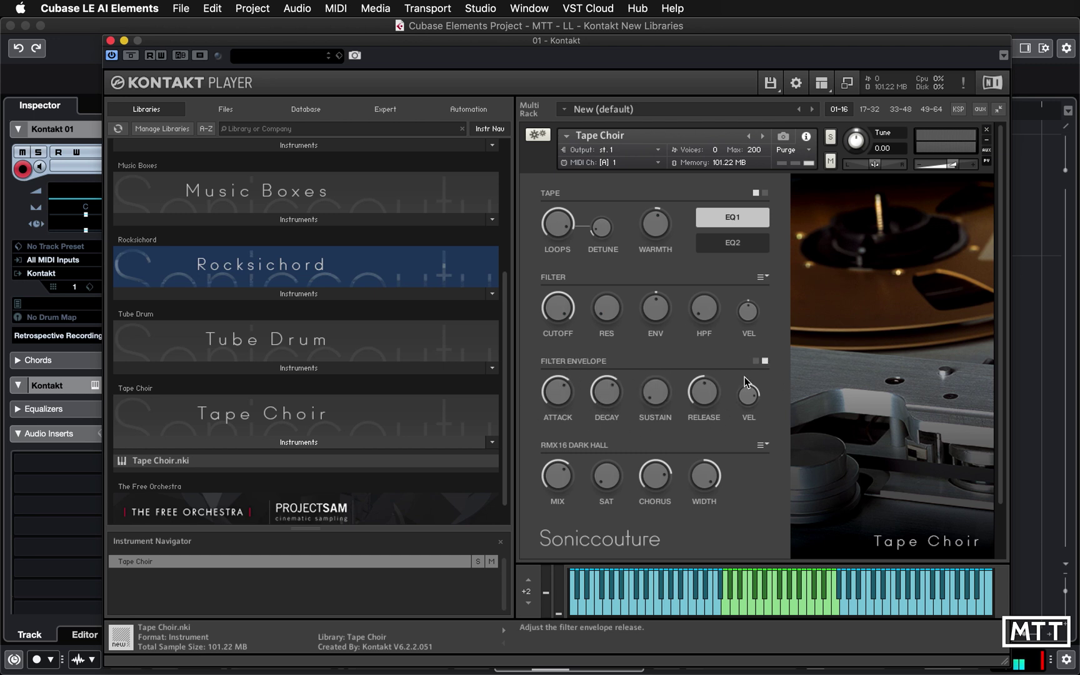
pyautogui.click(756, 361)
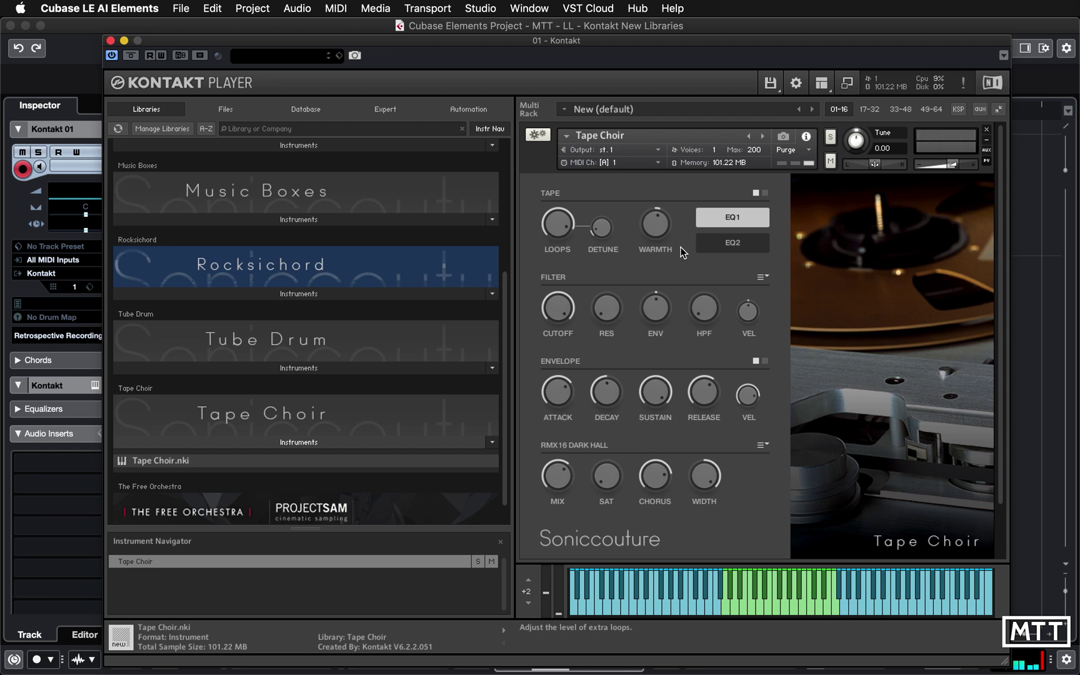
# Step: Audition the tape Loops level at 2 dB with different Detune amounts
pyautogui.click(562, 231)
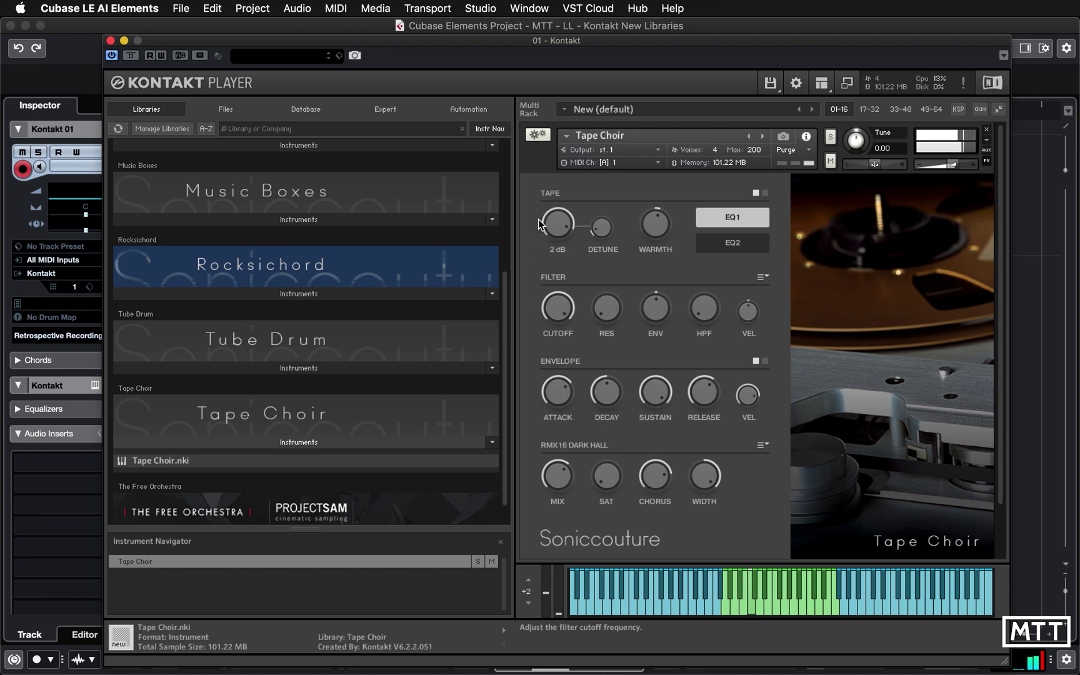
pyautogui.moveTo(600, 236); pyautogui.dragTo(602, 193)
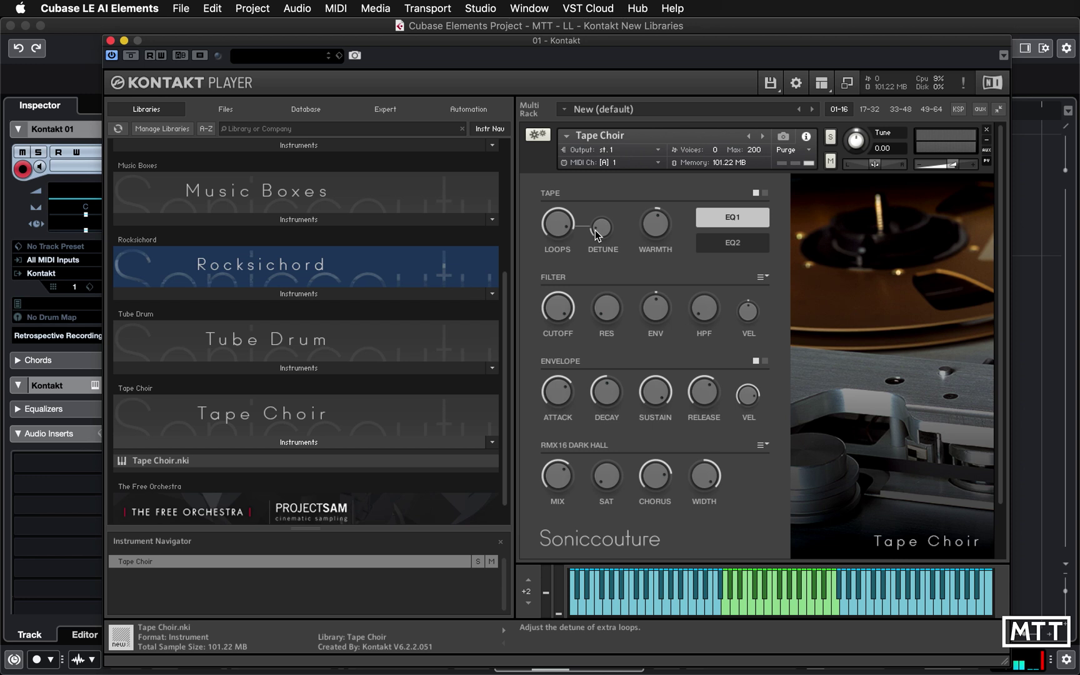
pyautogui.moveTo(595, 230); pyautogui.dragTo(600, 185)
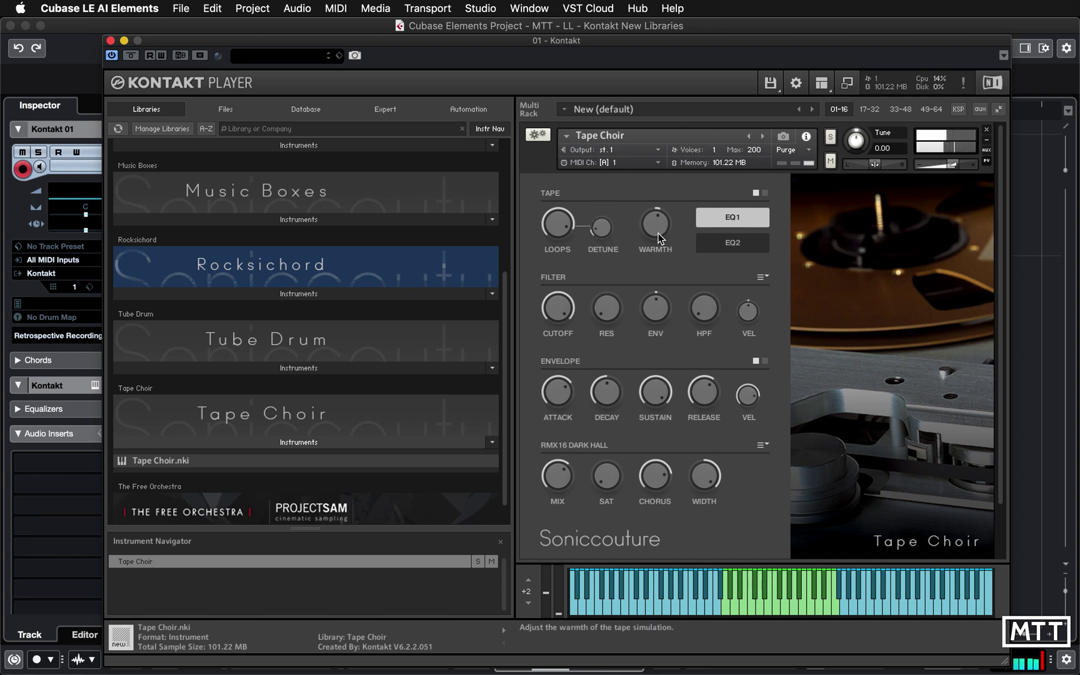
# Step: Raise the tape Warmth and compare EQ1 with EQ2, ending on EQ2
pyautogui.moveTo(657, 238); pyautogui.dragTo(645, 340)
pyautogui.moveTo(654, 247); pyautogui.dragTo(673, 235)
pyautogui.click(706, 243)
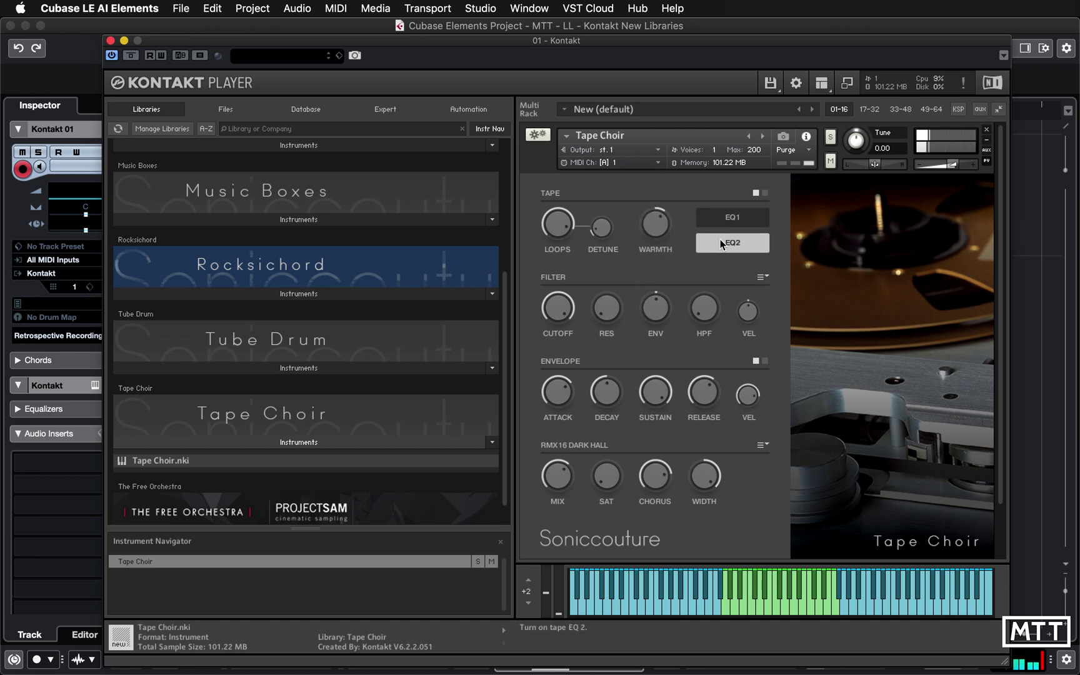
pyautogui.click(717, 216)
pyautogui.click(719, 241)
pyautogui.click(722, 217)
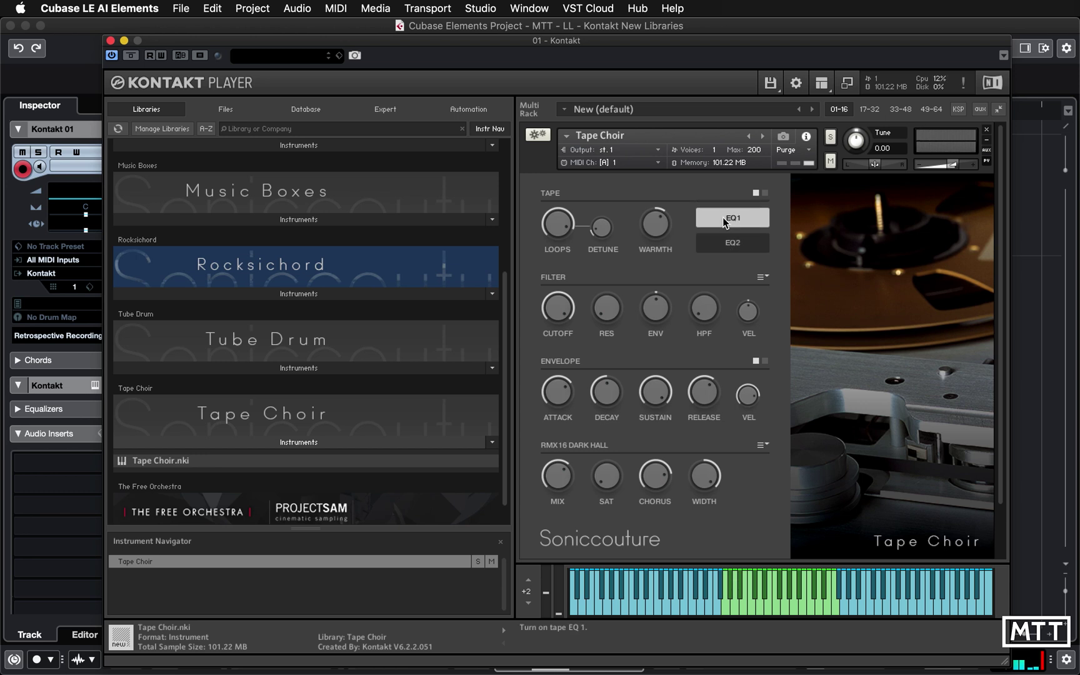
pyautogui.click(728, 243)
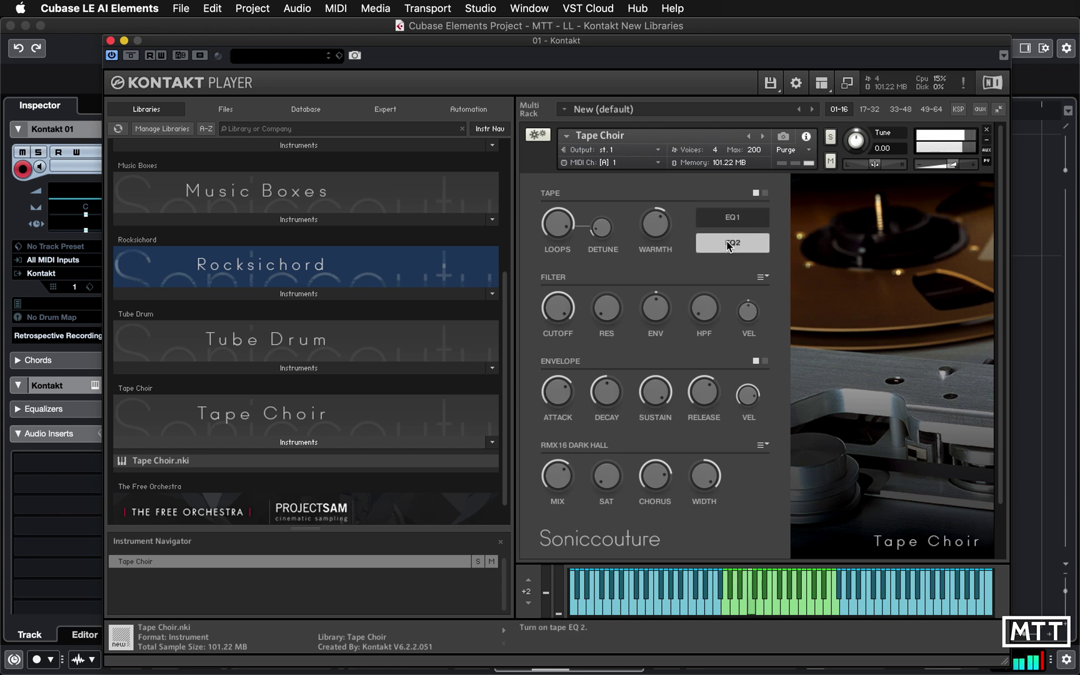
# Step: Raise the tape Noise to -0.1 dB and set the Loops level to -1 dB, comparing the two Tape pages
pyautogui.click(765, 193)
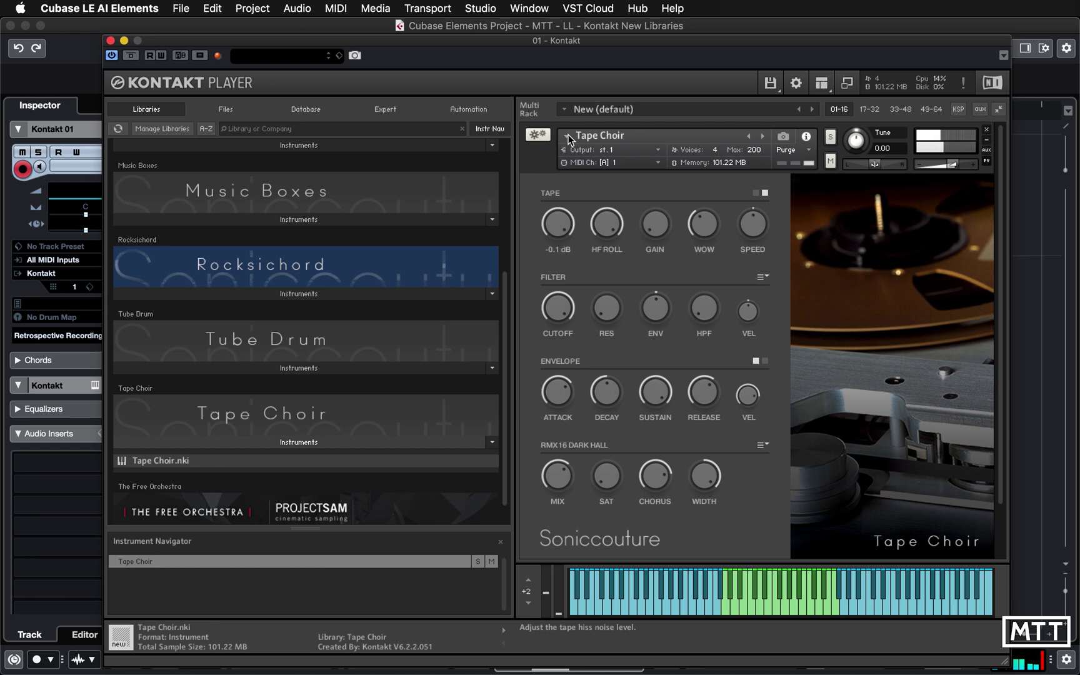
pyautogui.click(756, 192)
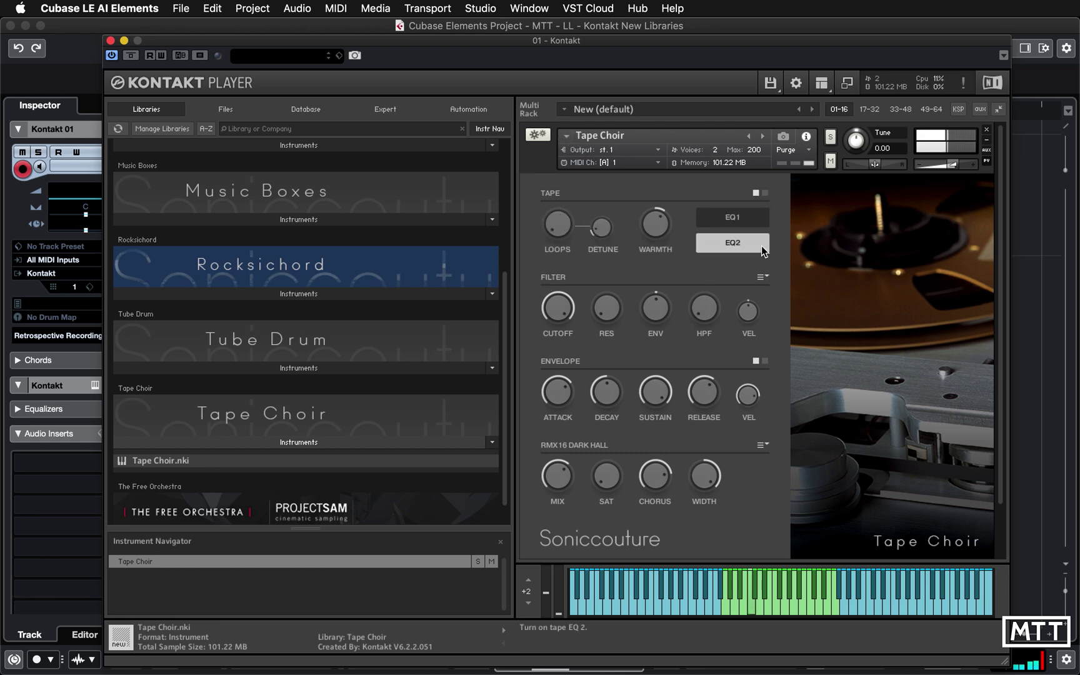
pyautogui.click(765, 193)
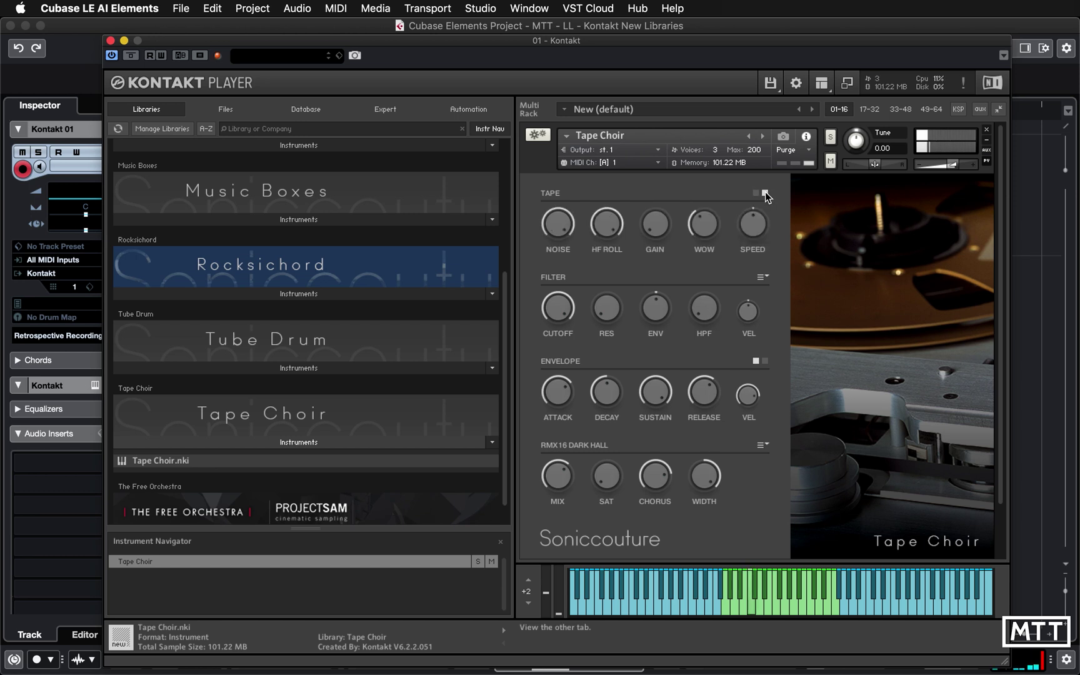
pyautogui.click(756, 192)
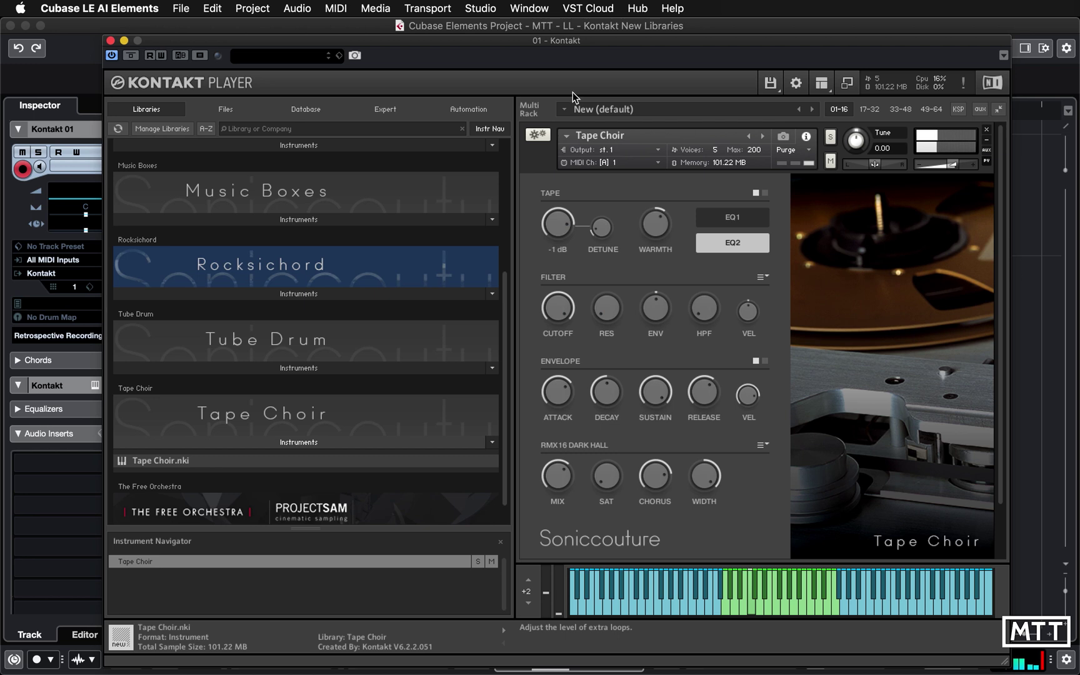
pyautogui.click(765, 192)
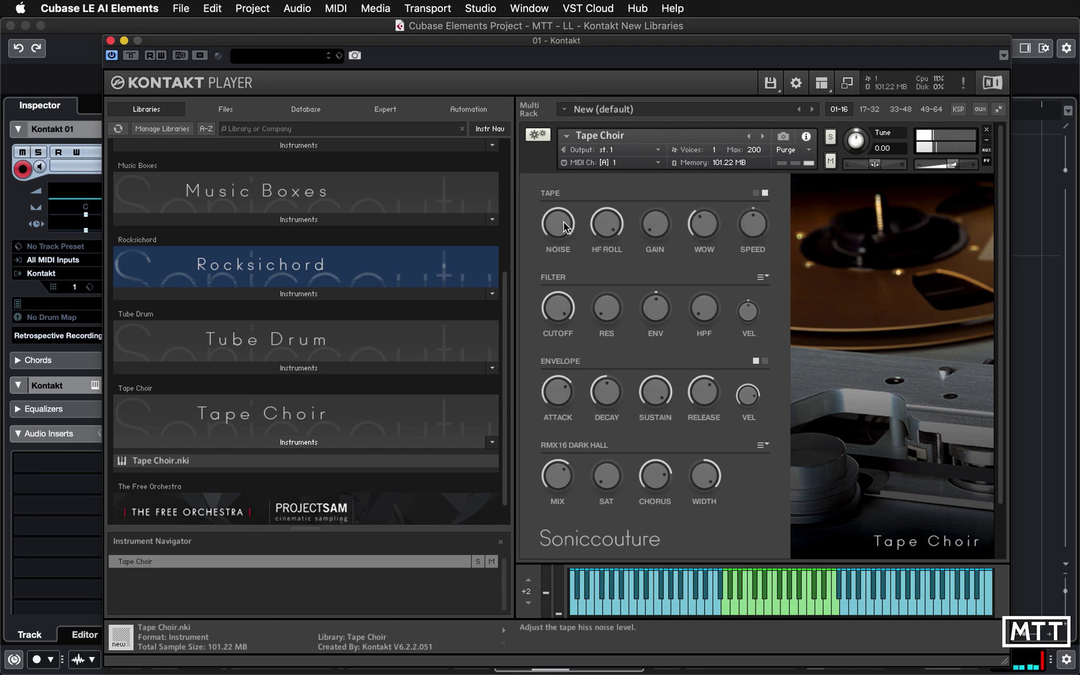
# Step: Lower the tape Noise and sweep the HF Roll, leaving it around the middle of its range
pyautogui.moveTo(607, 234)
pyautogui.moveTo(599, 278); pyautogui.dragTo(600, 357)
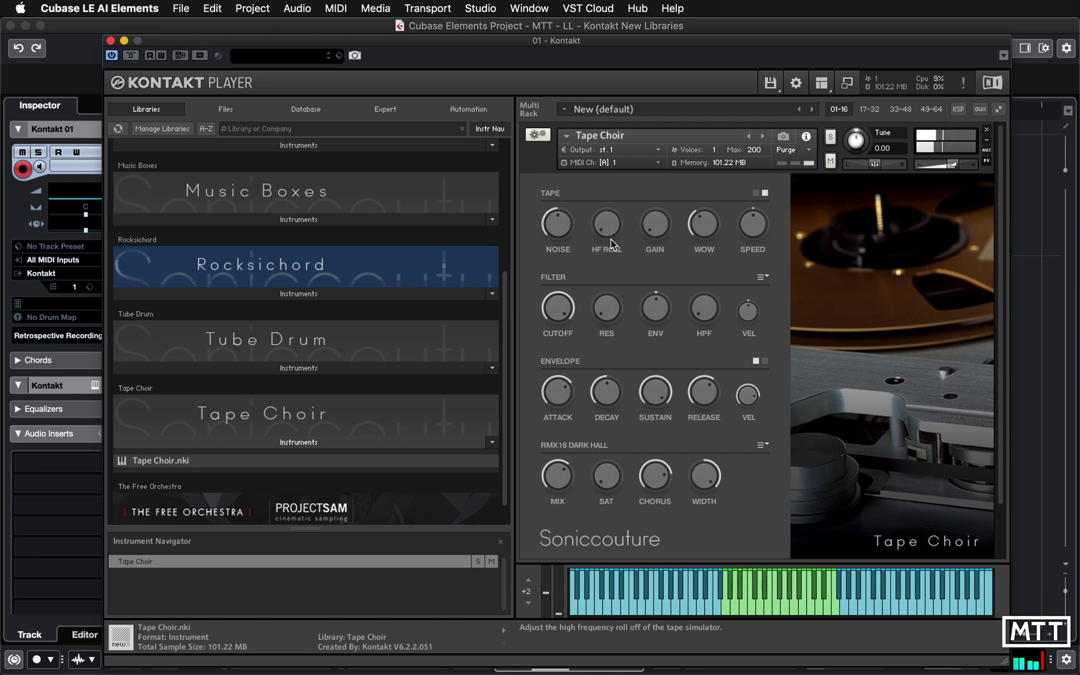
pyautogui.moveTo(609, 237); pyautogui.dragTo(613, 155)
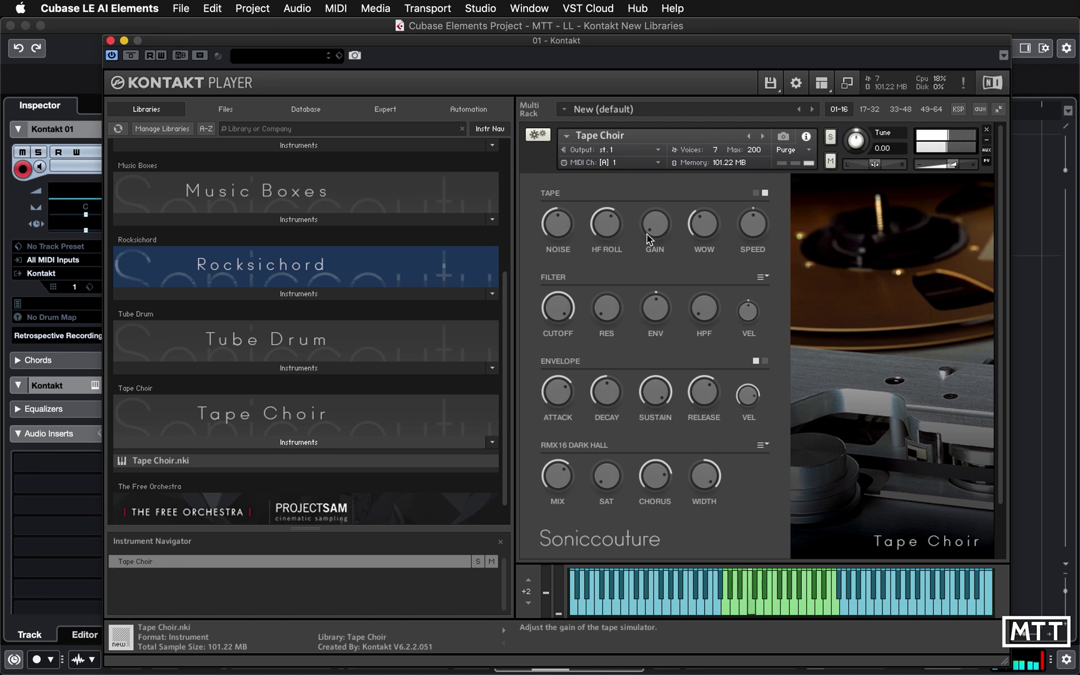
# Step: Audition the tape's Gain, Wow and a Speed of 12 St, returning Gain to 0.00 dB and Speed to its centre
pyautogui.moveTo(654, 231); pyautogui.dragTo(678, 75)
pyautogui.moveTo(684, 73); pyautogui.dragTo(649, 237)
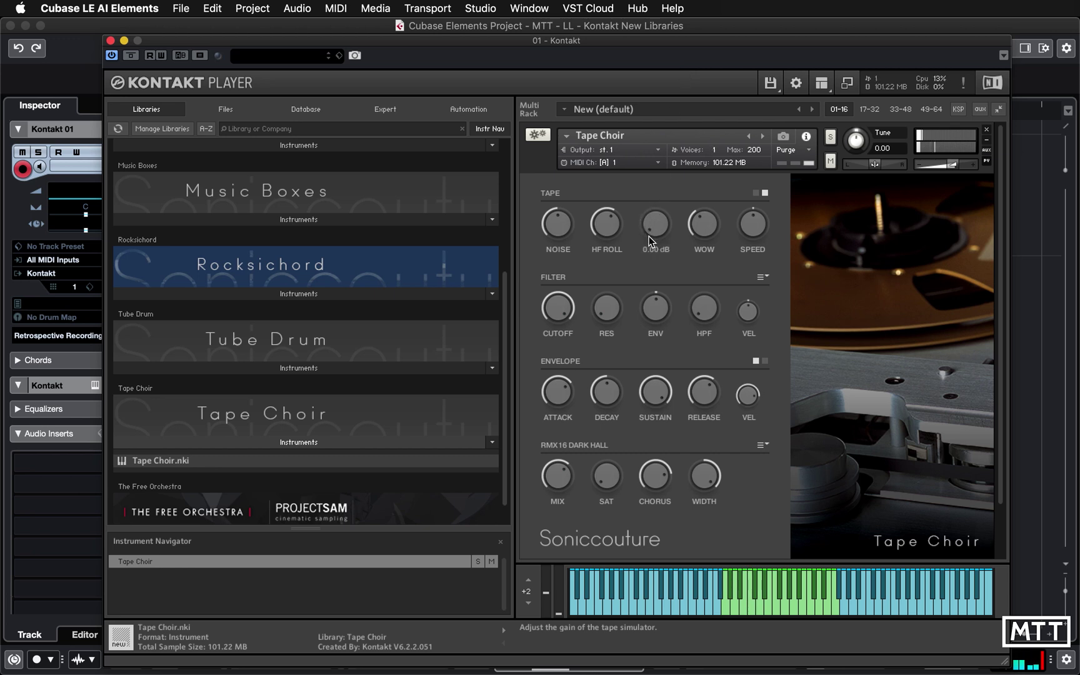
pyautogui.click(706, 223)
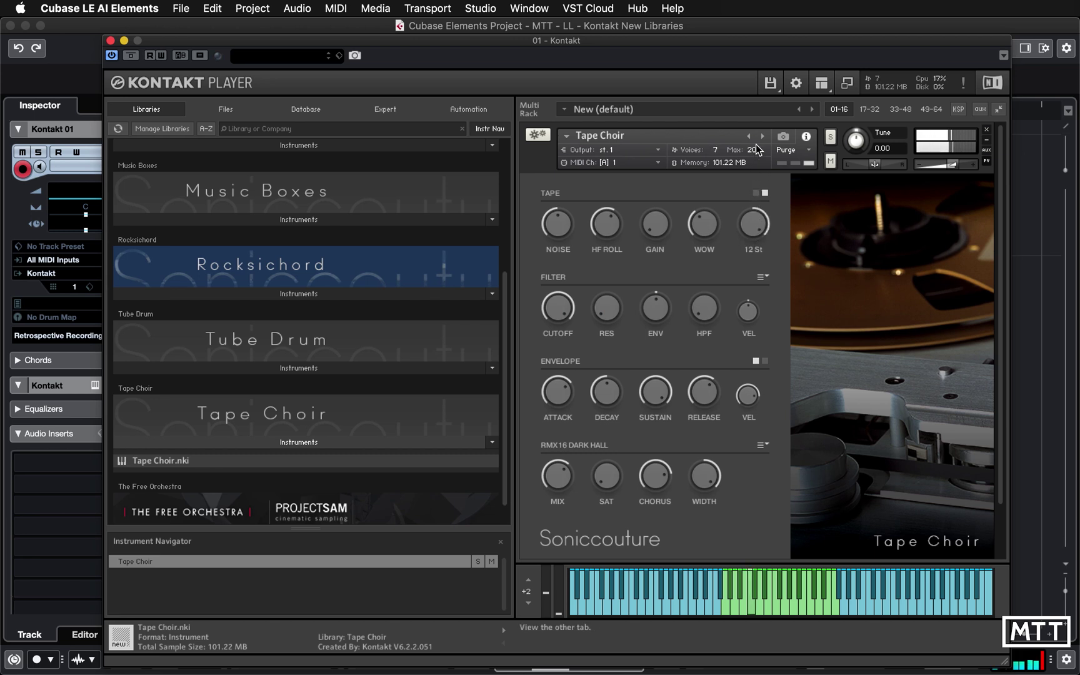
pyautogui.moveTo(755, 215)
pyautogui.mouseDown()
pyautogui.moveTo(752, 287)
pyautogui.moveTo(751, 230)
pyautogui.mouseUp()
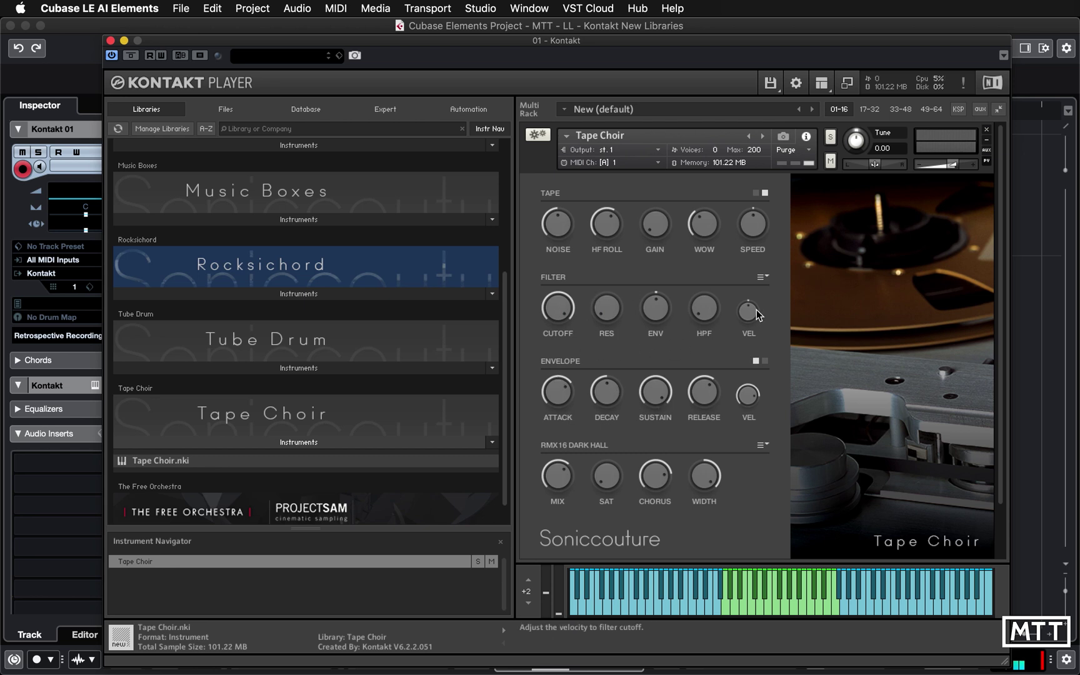
# Step: Review the available filter types and sweep the filter Cutoff down to 38.4 Hz and back up to around midway
pyautogui.click(764, 279)
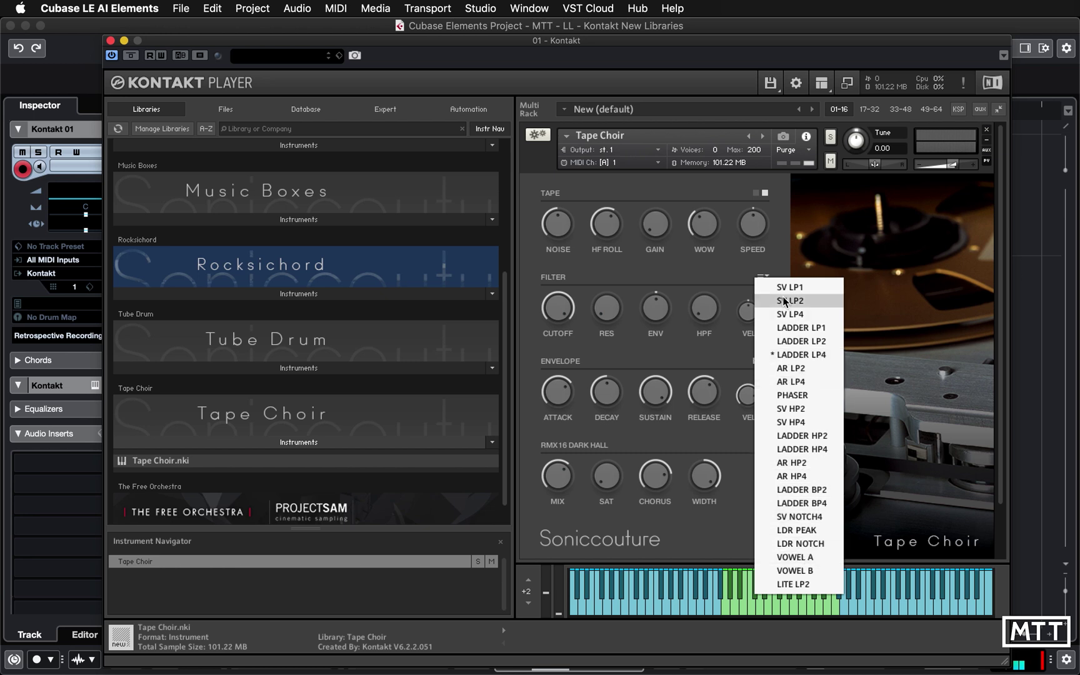
pyautogui.click(695, 271)
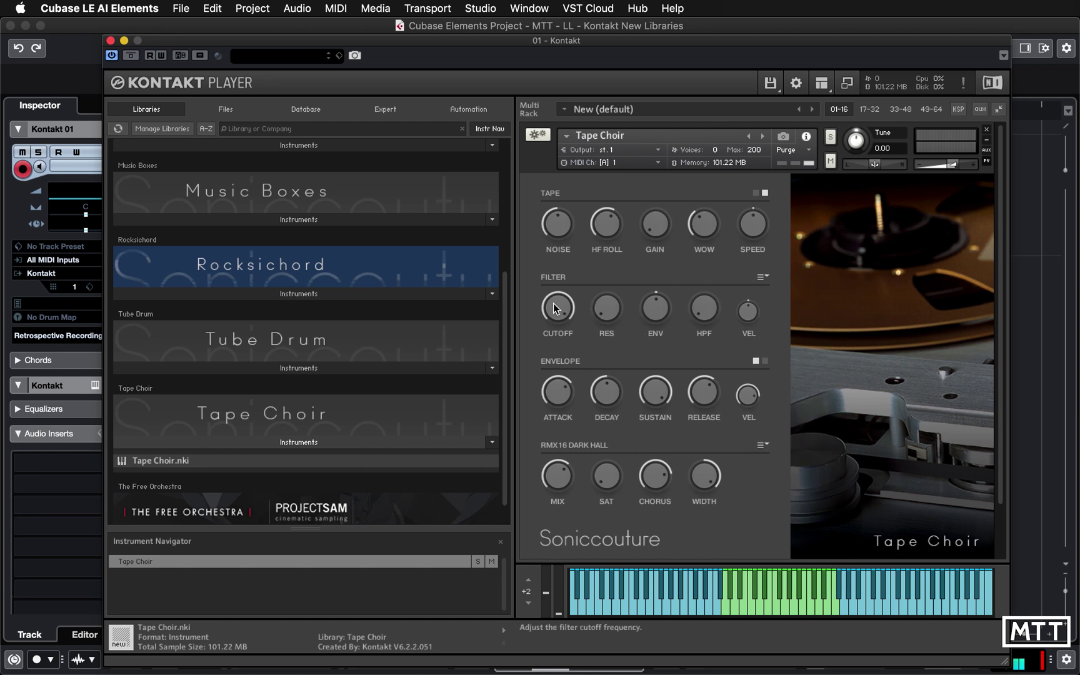
pyautogui.moveTo(557, 308); pyautogui.dragTo(556, 350)
pyautogui.moveTo(557, 307); pyautogui.dragTo(555, 375)
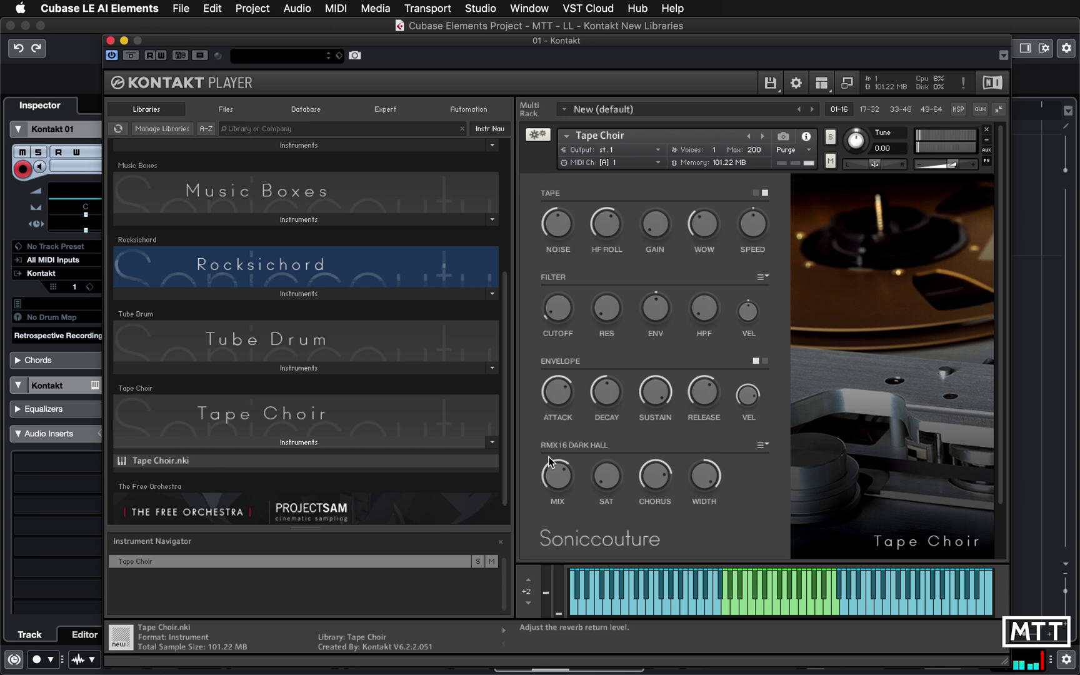
pyautogui.moveTo(557, 308); pyautogui.dragTo(559, 400)
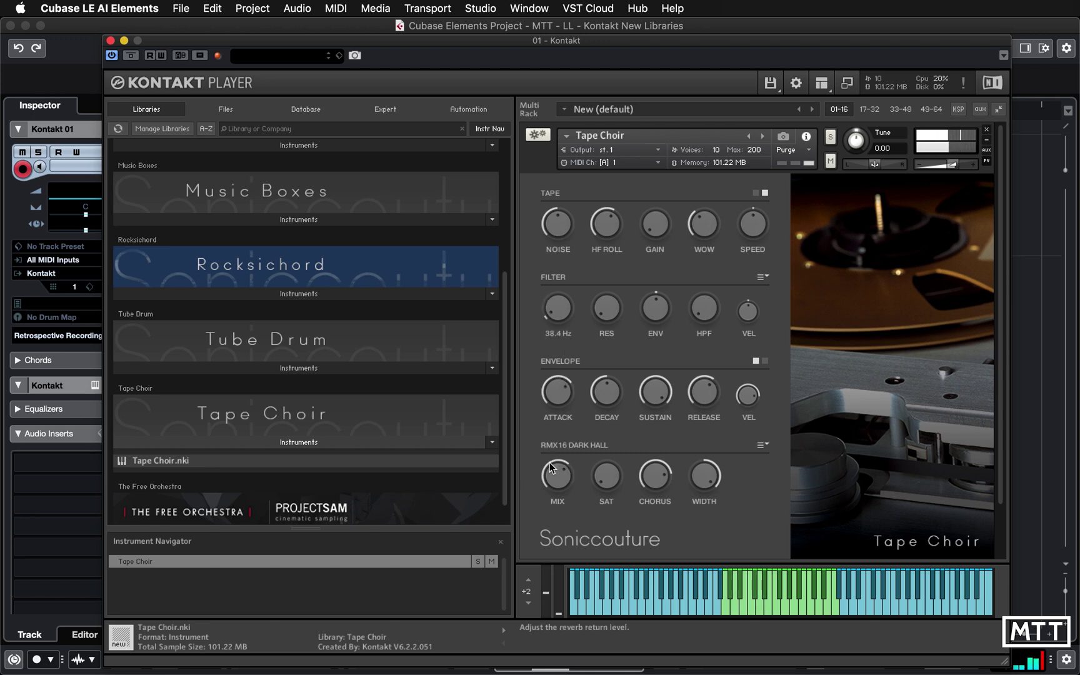
pyautogui.moveTo(551, 478); pyautogui.dragTo(574, 361)
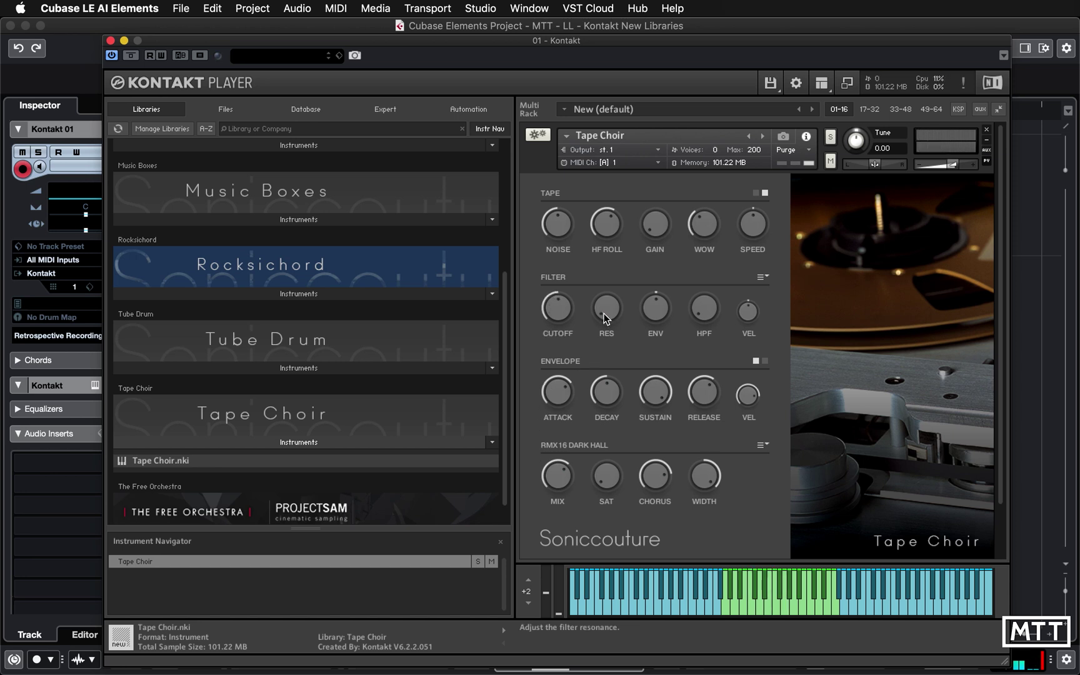
# Step: Raise the filter resonance to about 37 % and set the Cutoff to about 471 Hz
pyautogui.moveTo(604, 314); pyautogui.dragTo(602, 271)
pyautogui.moveTo(560, 309)
pyautogui.mouseDown()
pyautogui.moveTo(546, 359)
pyautogui.moveTo(556, 281)
pyautogui.moveTo(602, 309)
pyautogui.moveTo(554, 350)
pyautogui.moveTo(560, 295)
pyautogui.mouseUp()
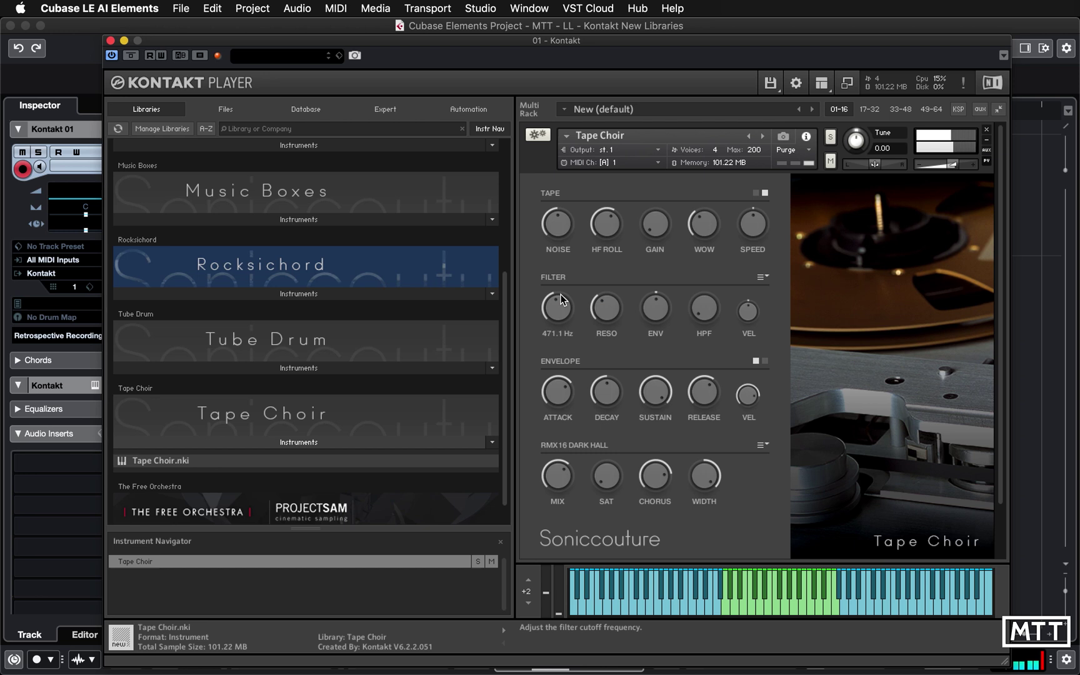
# Step: Audition the LADDER LP2 and LADDER LP1 filter types, finishing with LADDER LP4 selected
pyautogui.click(763, 276)
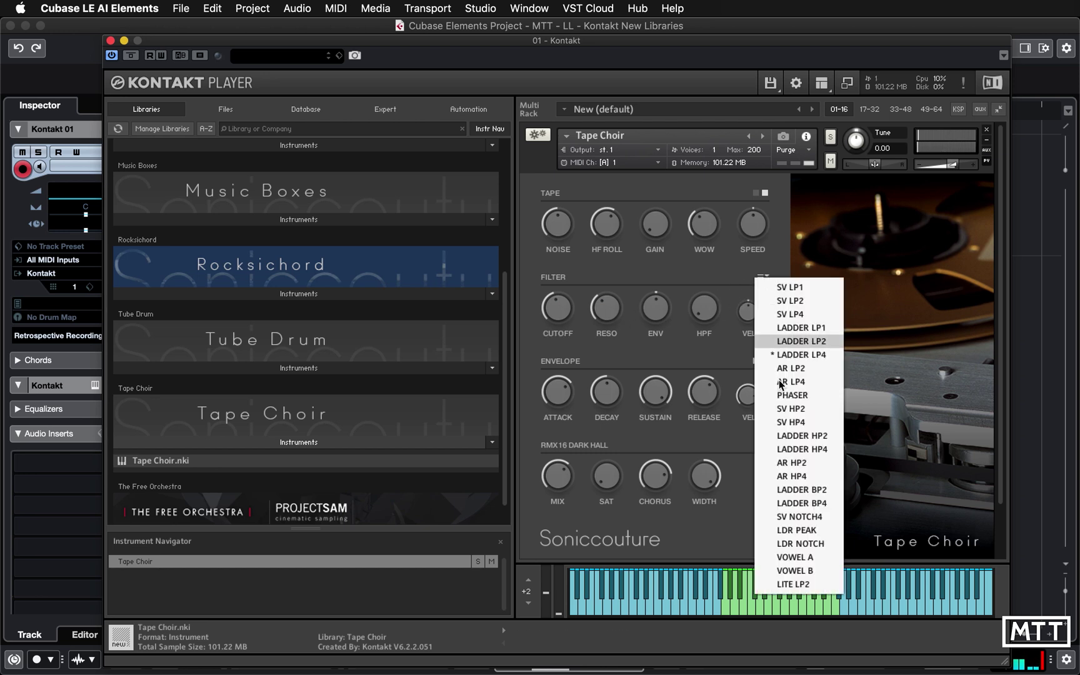
pyautogui.click(801, 341)
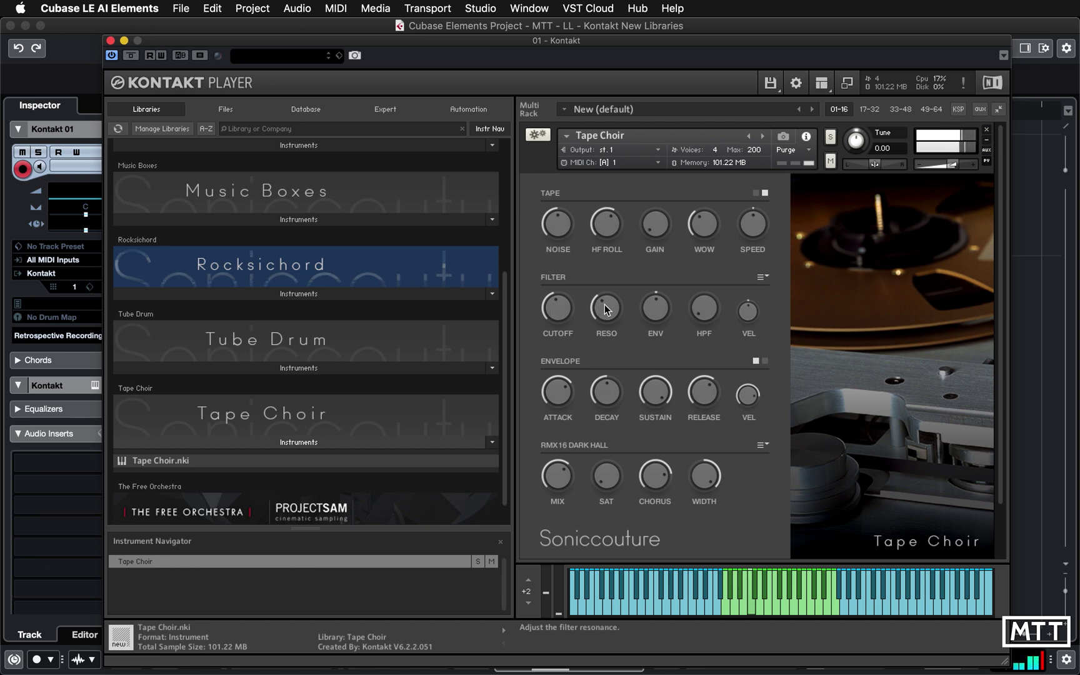
pyautogui.moveTo(608, 306)
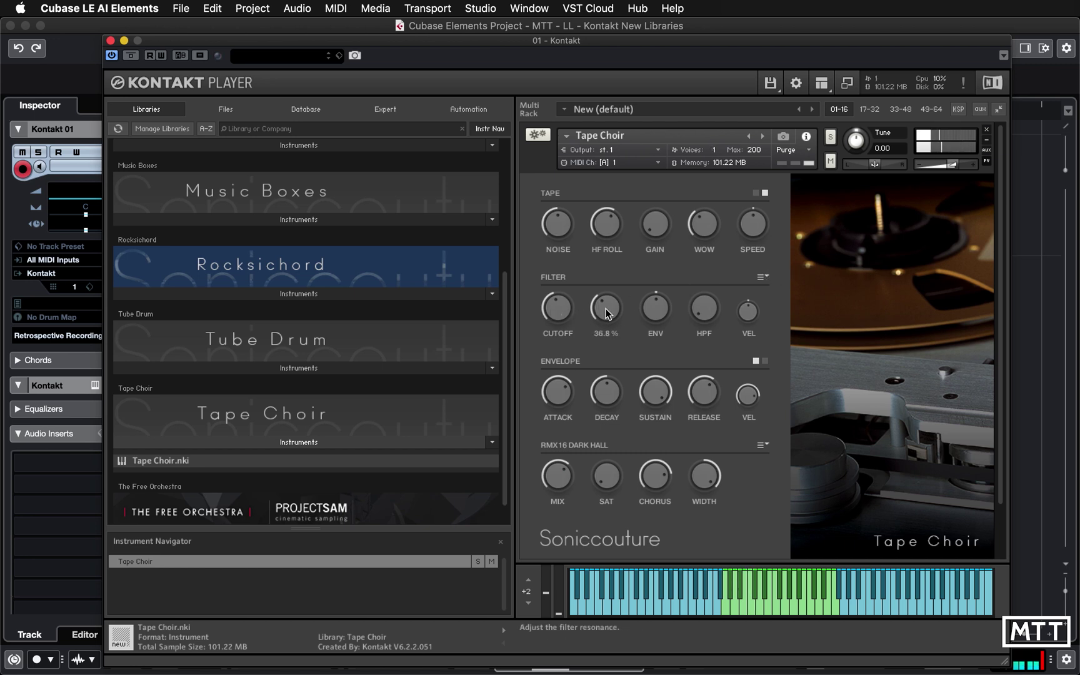
pyautogui.click(765, 280)
pyautogui.click(785, 321)
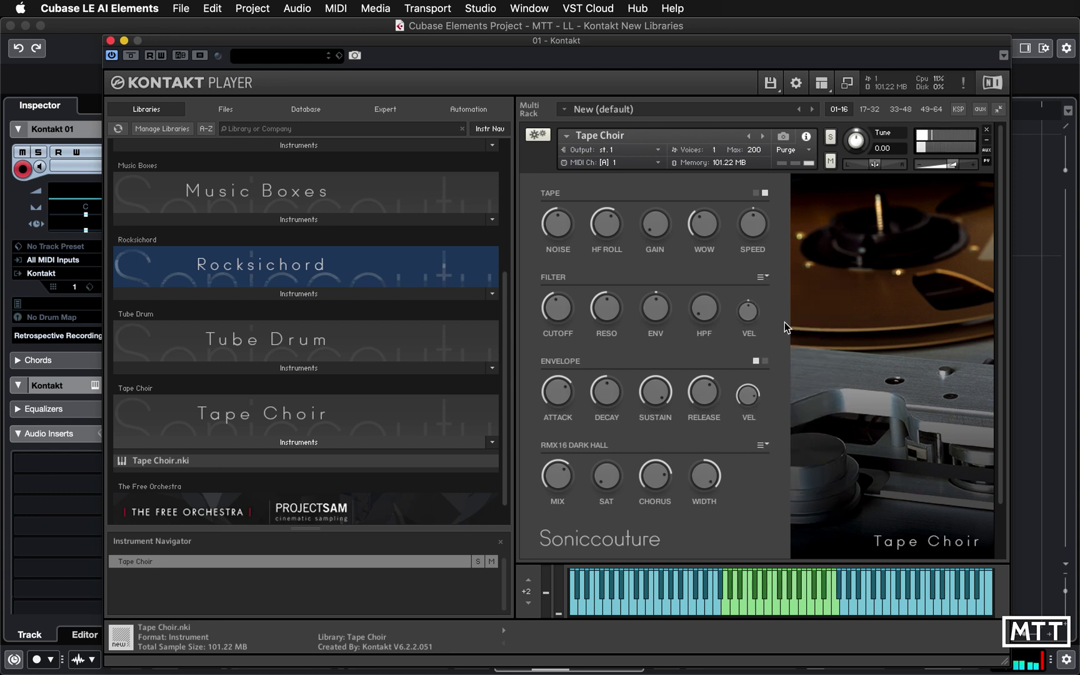
pyautogui.click(762, 277)
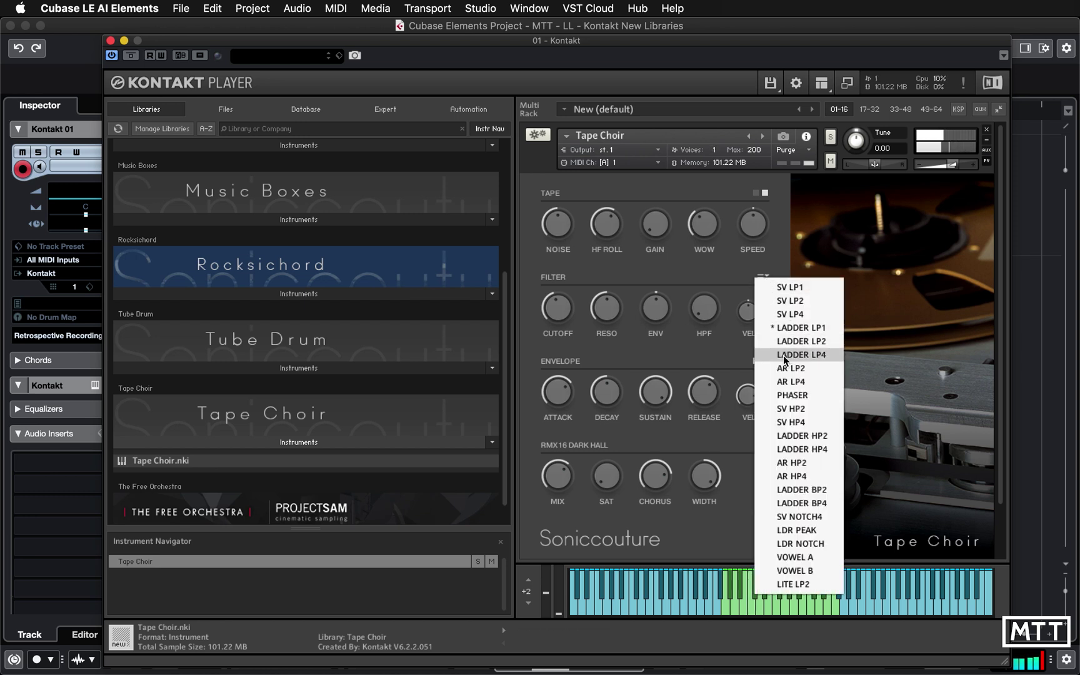
pyautogui.click(783, 355)
# Step: Lower the filter Cutoff to about 202 Hz and bring the filter resonance down to its minimum
pyautogui.moveTo(554, 306)
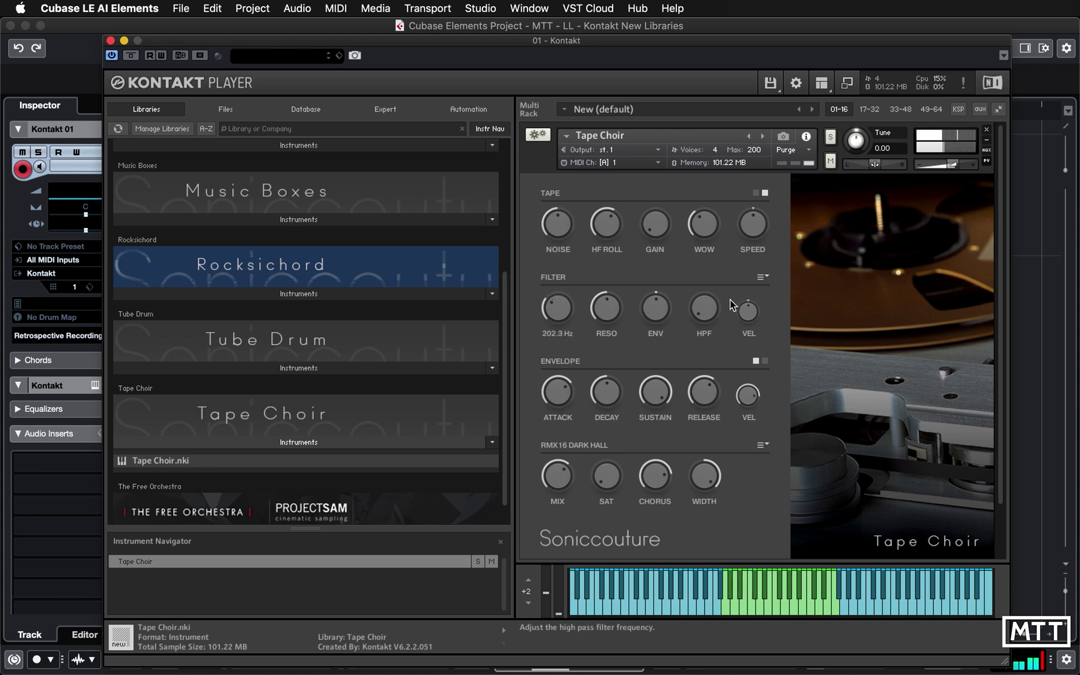
pyautogui.moveTo(613, 311); pyautogui.dragTo(607, 347)
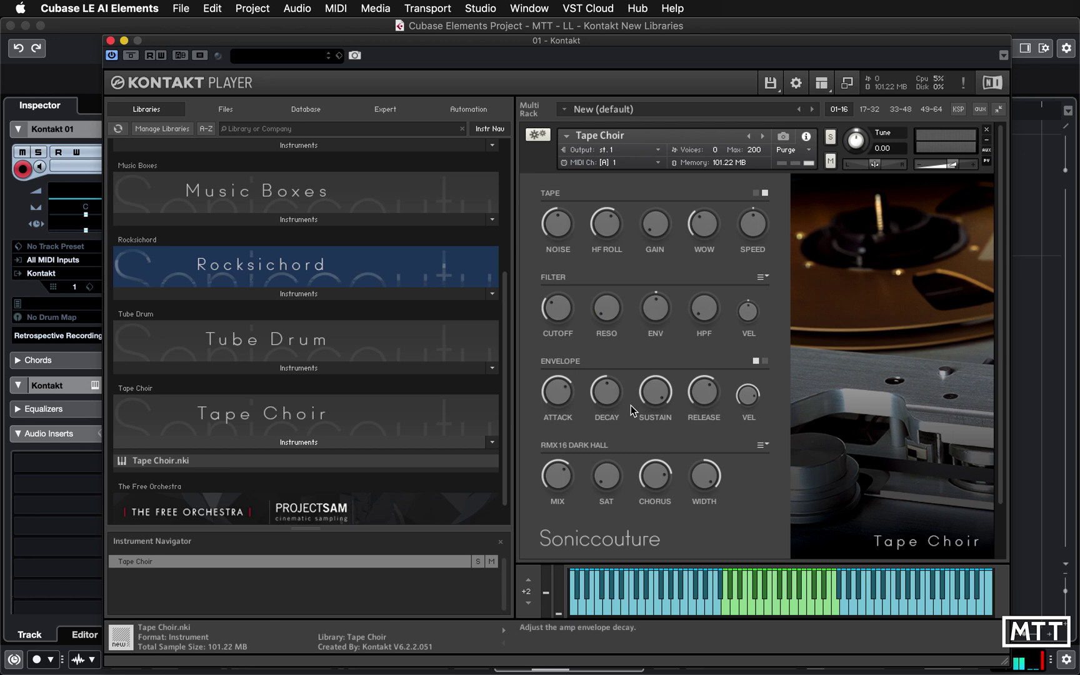
# Step: Display the filter envelope, try its Attack setting and raise the filter's envelope depth to about 60 %
pyautogui.click(765, 361)
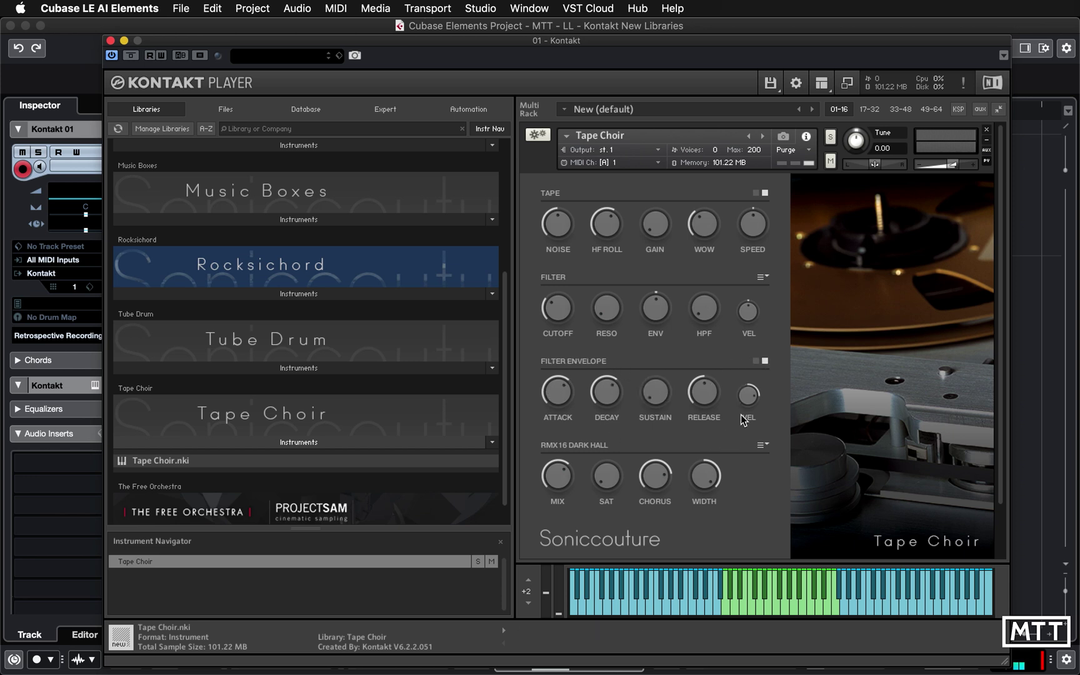
pyautogui.click(559, 393)
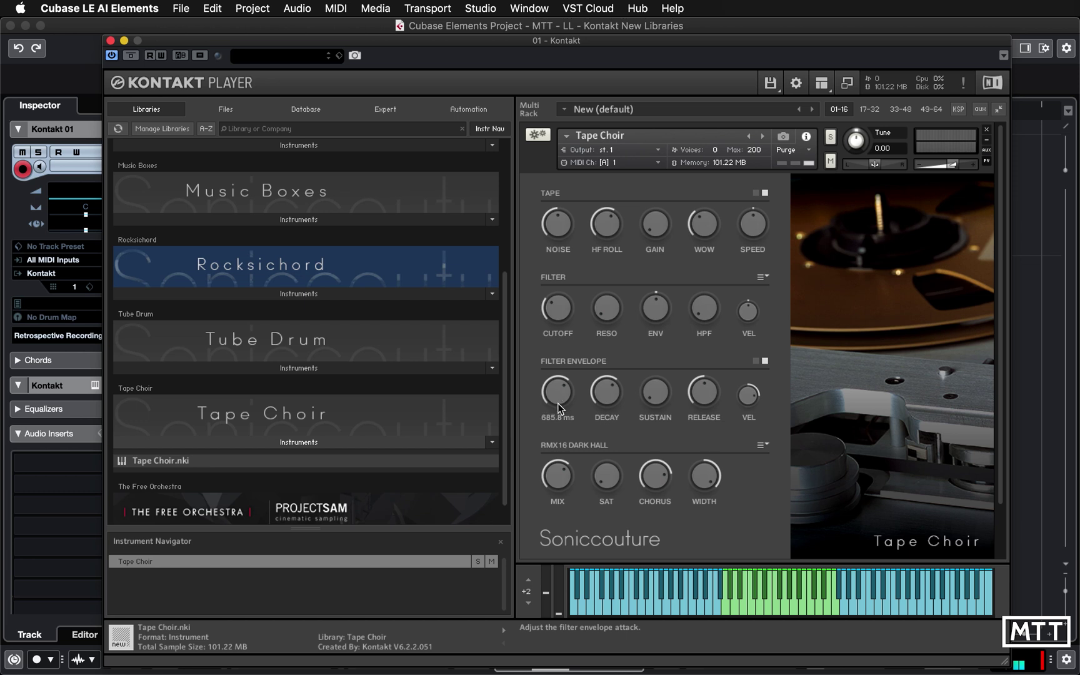
pyautogui.moveTo(559, 374); pyautogui.dragTo(556, 404)
pyautogui.moveTo(555, 394)
pyautogui.mouseDown()
pyautogui.moveTo(560, 342)
pyautogui.moveTo(553, 391)
pyautogui.mouseUp()
pyautogui.moveTo(654, 312)
pyautogui.moveTo(654, 313); pyautogui.dragTo(655, 300)
pyautogui.moveTo(648, 311); pyautogui.dragTo(647, 283)
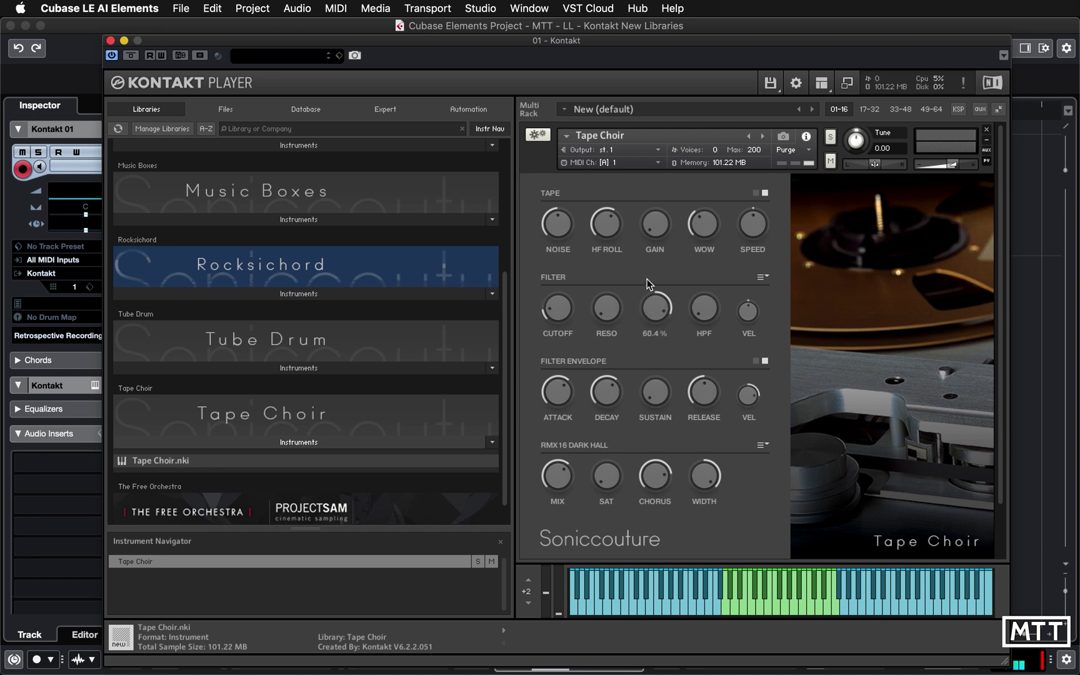
# Step: Set the Cutoff to about 972 Hz with a negative envelope depth, and raise the filter envelope's Sustain to maximum
pyautogui.moveTo(591, 394)
pyautogui.moveTo(550, 311); pyautogui.dragTo(559, 250)
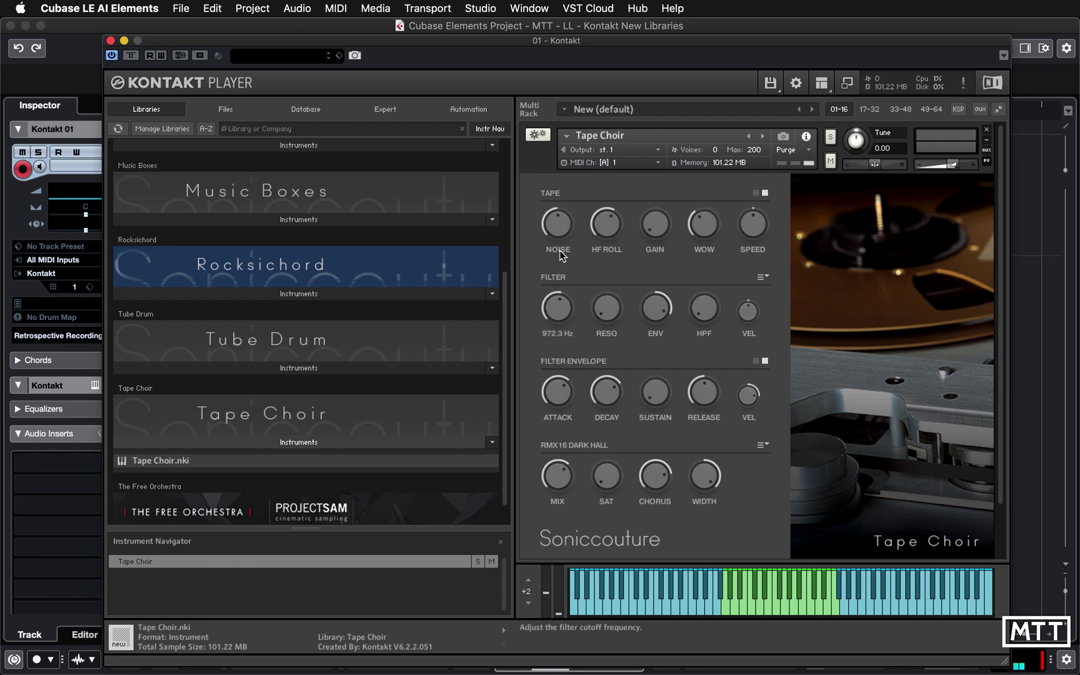
pyautogui.moveTo(650, 304); pyautogui.dragTo(650, 350)
pyautogui.moveTo(647, 399); pyautogui.dragTo(648, 297)
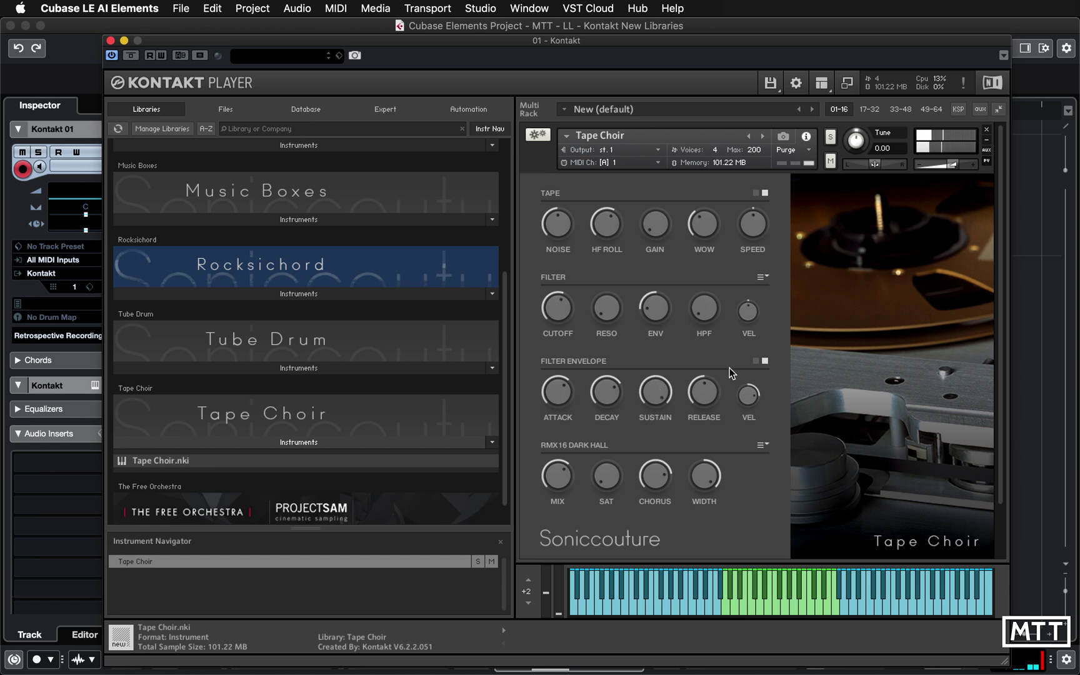
# Step: Compare both envelopes, sweep the filter envelope's Decay down and back up, and lower its Sustain to minimum with a positive envelope depth
pyautogui.click(755, 361)
pyautogui.click(765, 361)
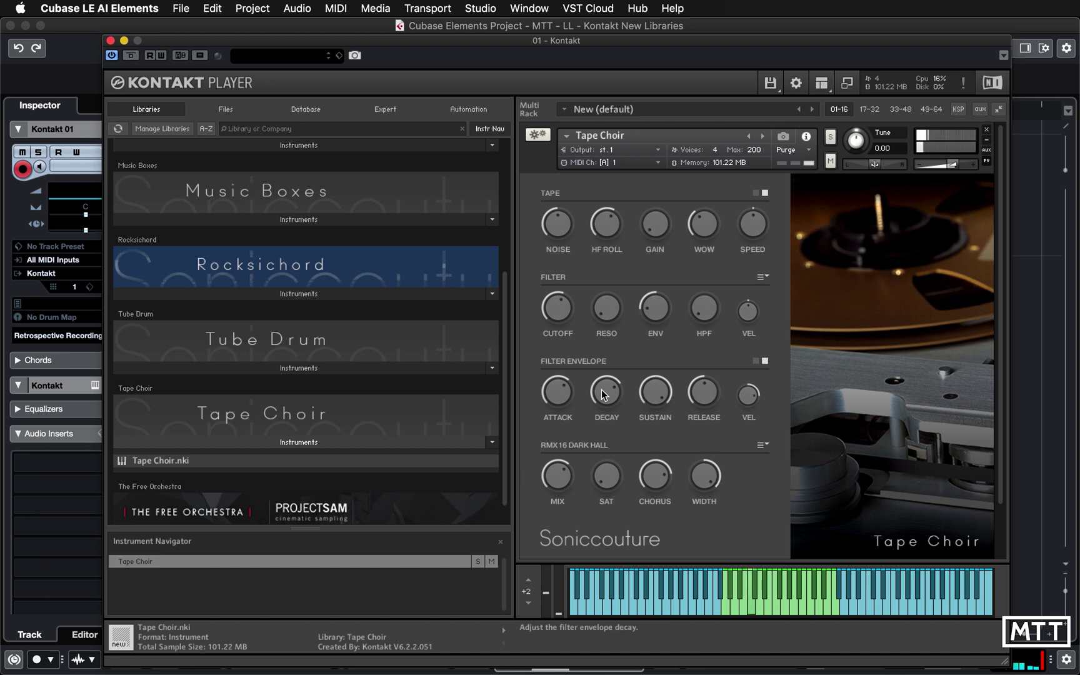
pyautogui.moveTo(602, 389); pyautogui.dragTo(598, 409)
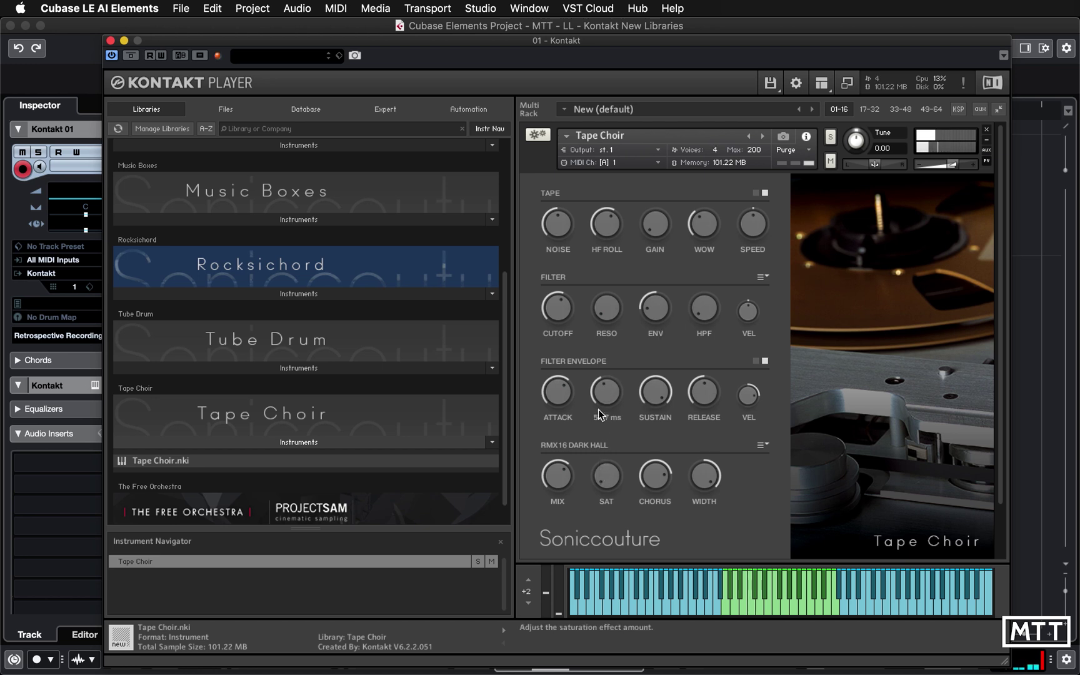
pyautogui.scroll(3, 646, 300)
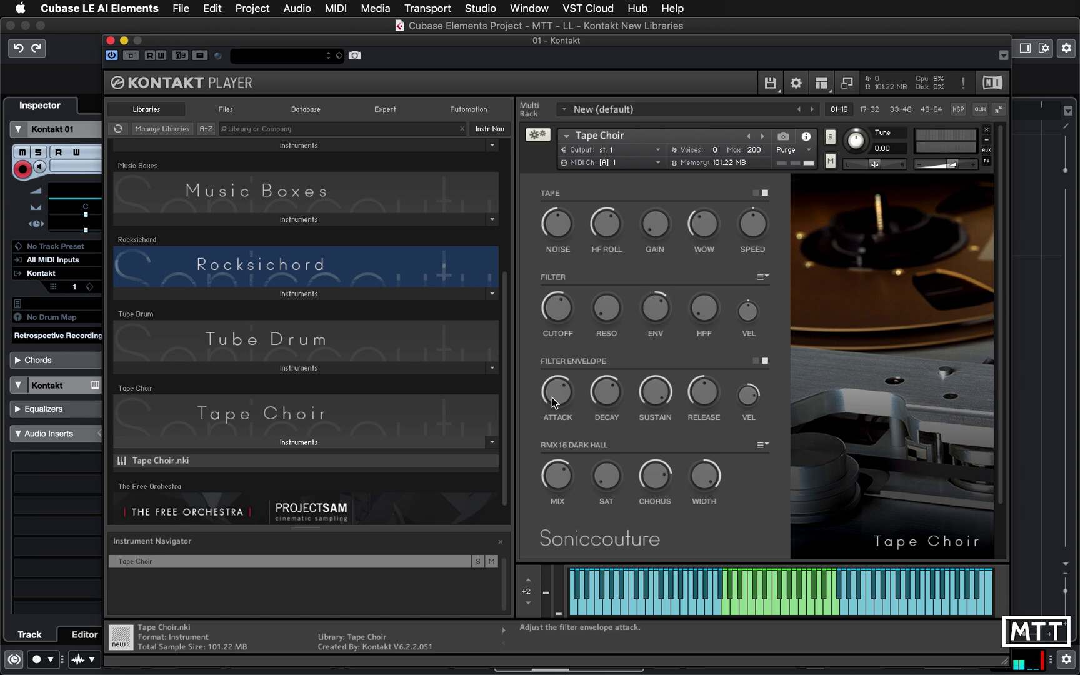
pyautogui.moveTo(655, 389); pyautogui.dragTo(647, 518)
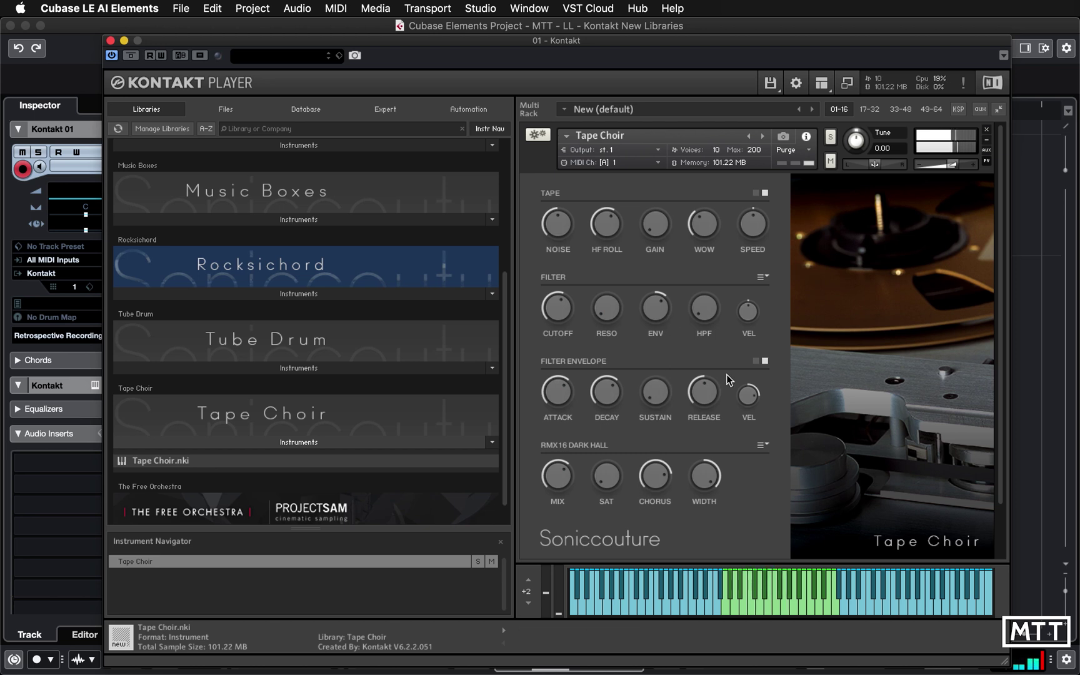
# Step: Sweep the filter envelope's velocity response from its centre upwards, and lower the Cutoff with a stronger positive envelope depth
pyautogui.moveTo(750, 395); pyautogui.dragTo(750, 436)
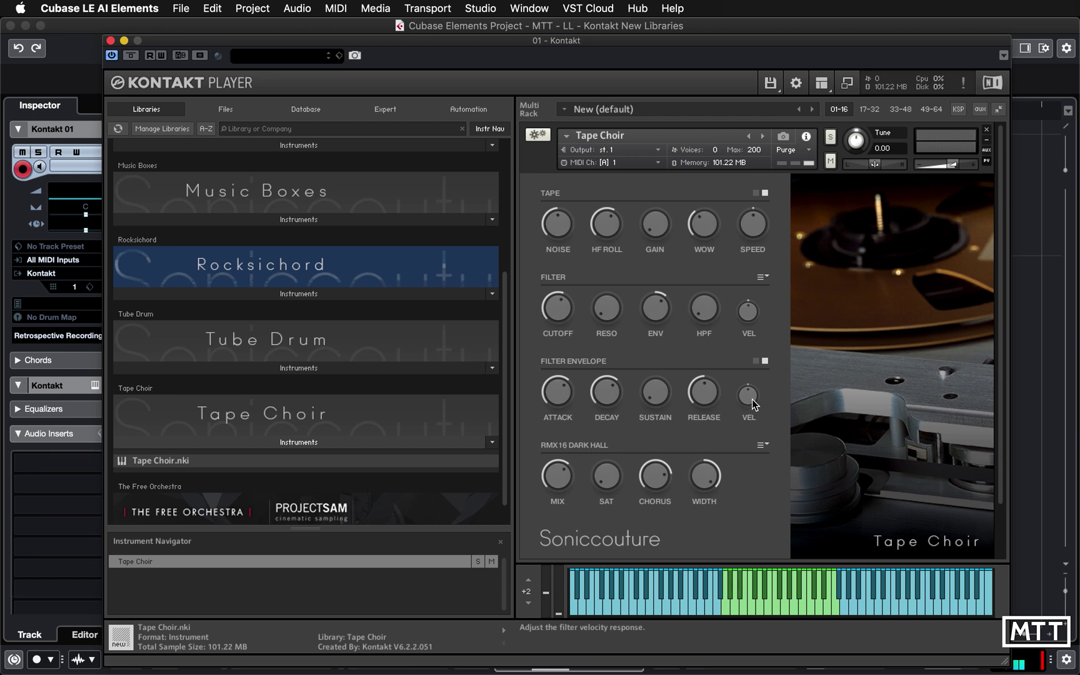
pyautogui.moveTo(749, 395); pyautogui.dragTo(751, 375)
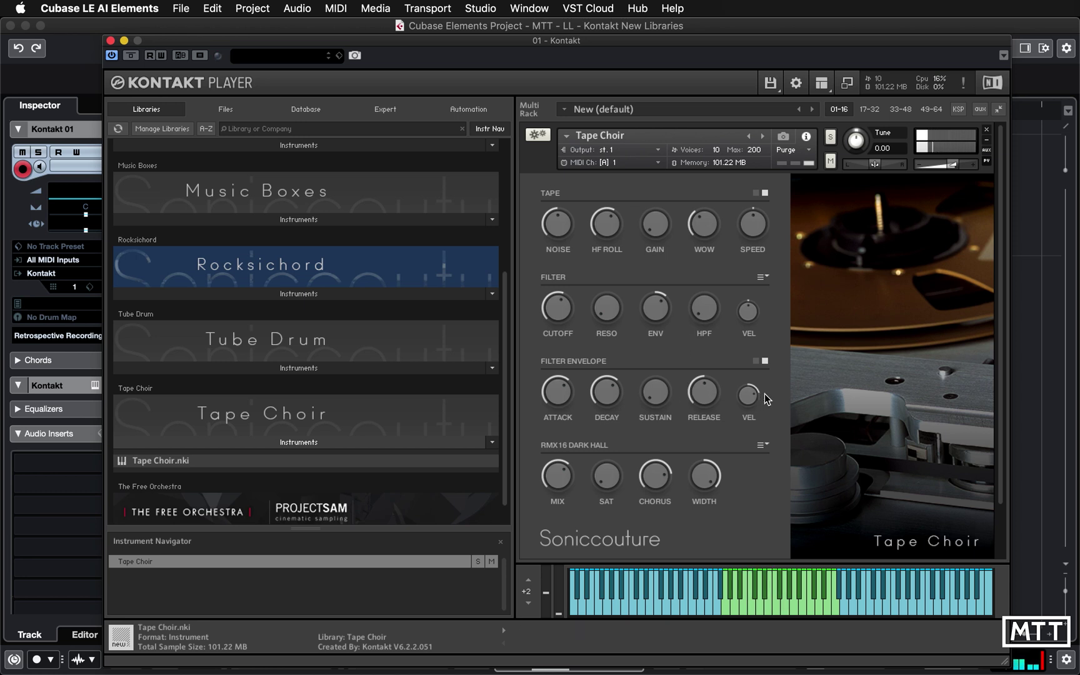
pyautogui.moveTo(653, 310)
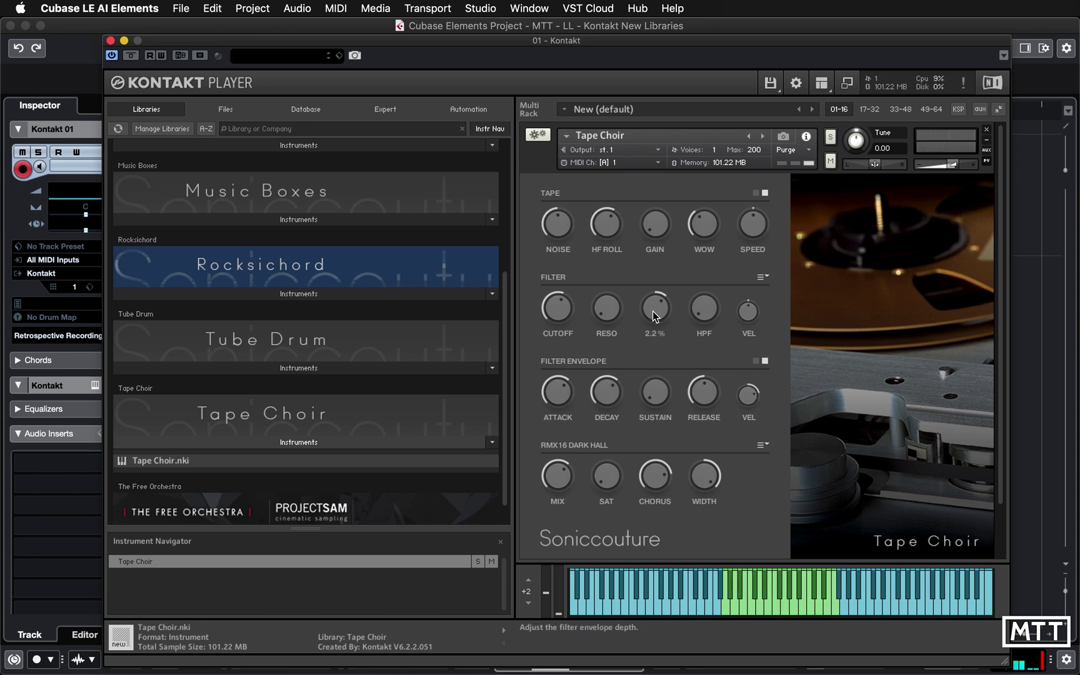
pyautogui.moveTo(557, 308); pyautogui.dragTo(544, 364)
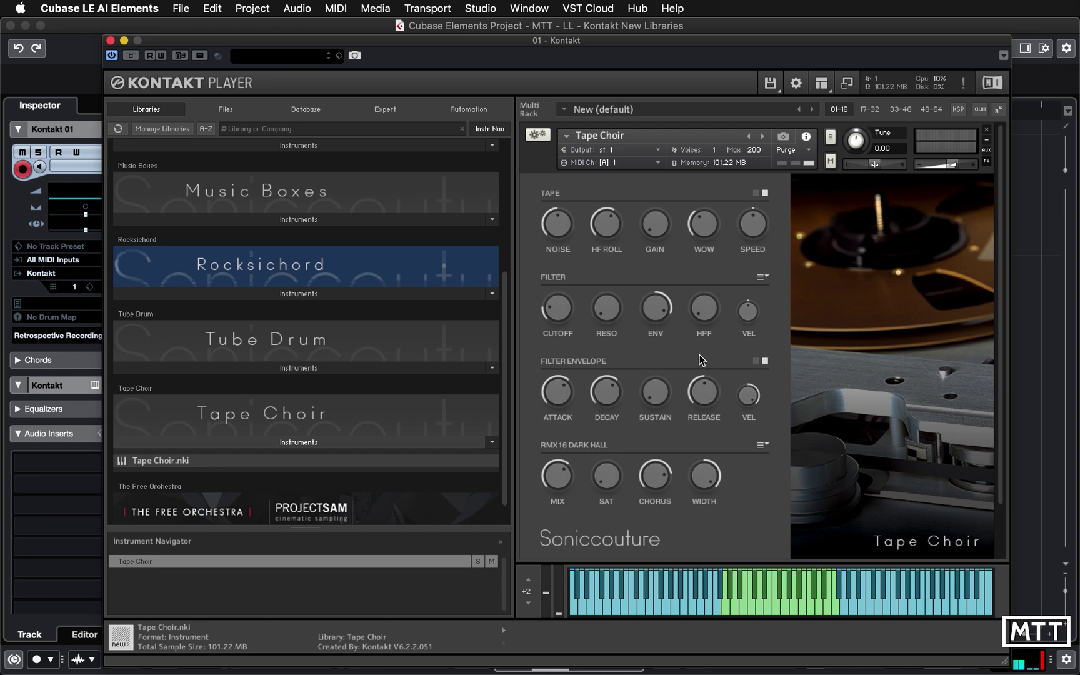
# Step: Return to the amp envelope, centre the filter's envelope depth and open the Cutoff fully
pyautogui.click(755, 360)
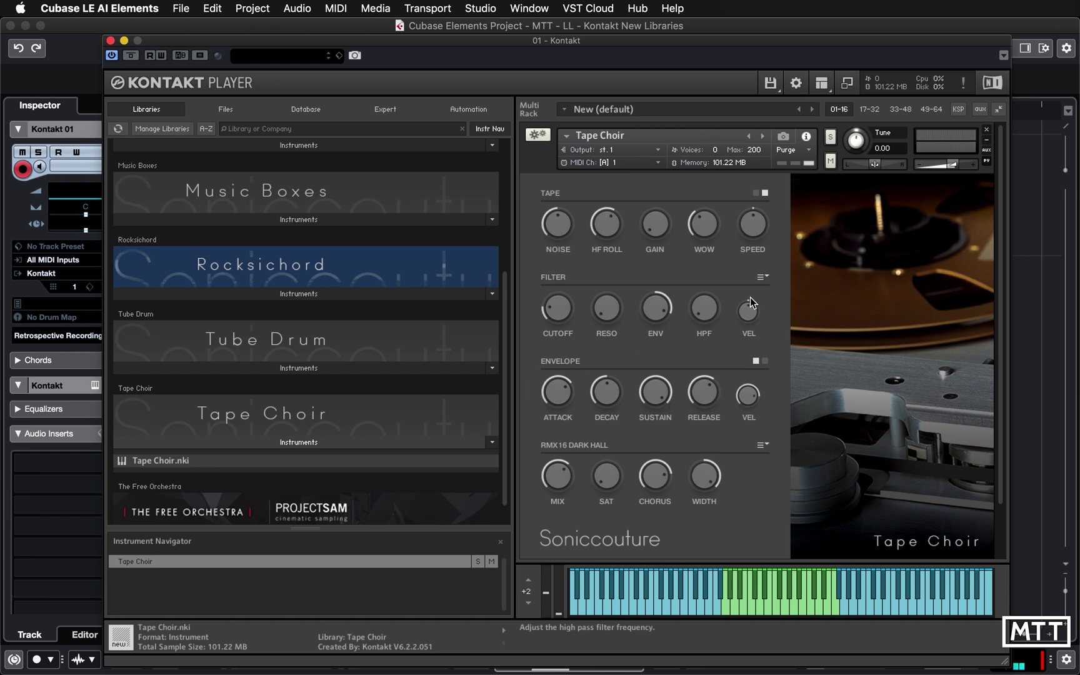
pyautogui.moveTo(654, 310); pyautogui.dragTo(654, 361)
pyautogui.moveTo(552, 309); pyautogui.dragTo(577, 292)
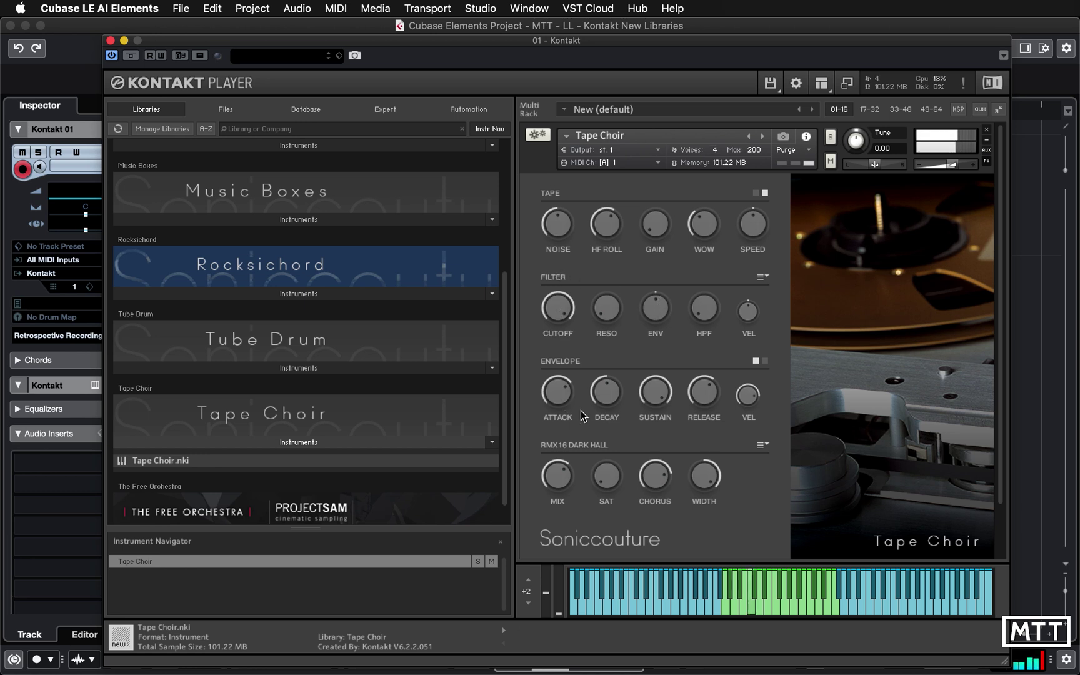
# Step: Audition the amp envelope's Attack at its minimum and raise it back to its previous longer setting
pyautogui.click(565, 395)
pyautogui.click(565, 397)
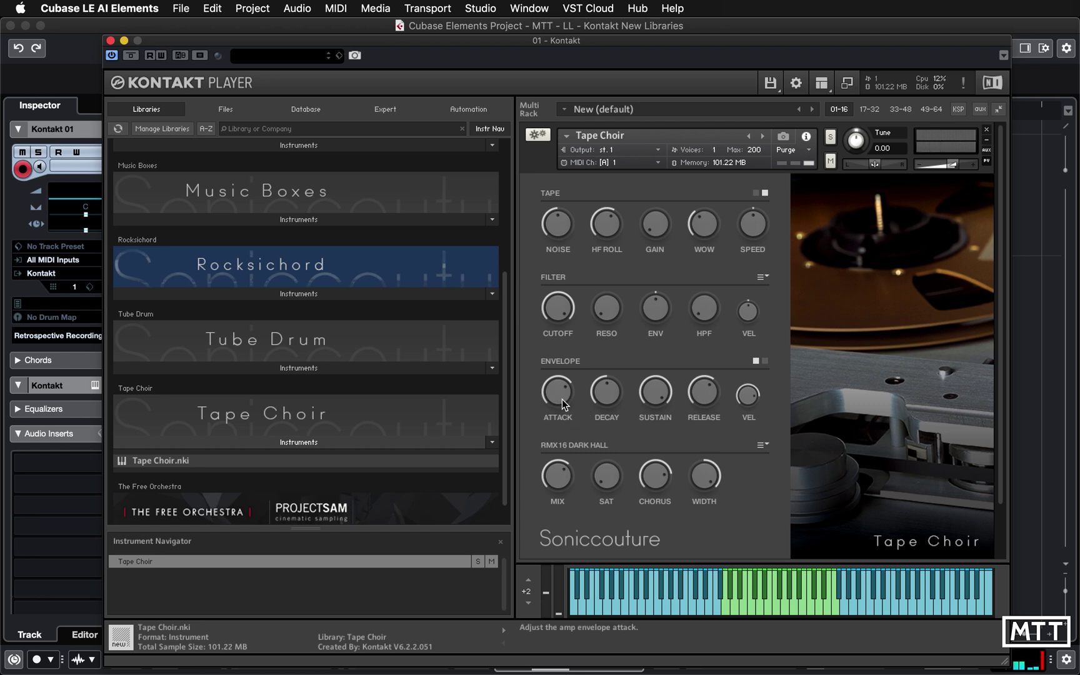
pyautogui.moveTo(558, 394); pyautogui.dragTo(550, 423)
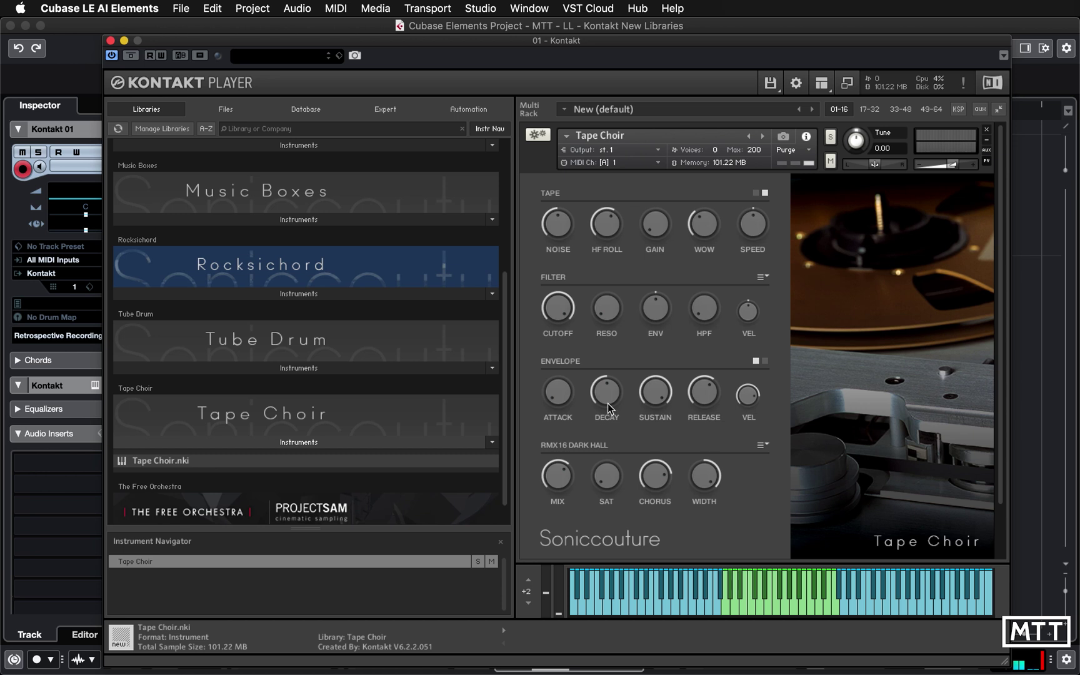
pyautogui.moveTo(568, 326); pyautogui.dragTo(577, 273)
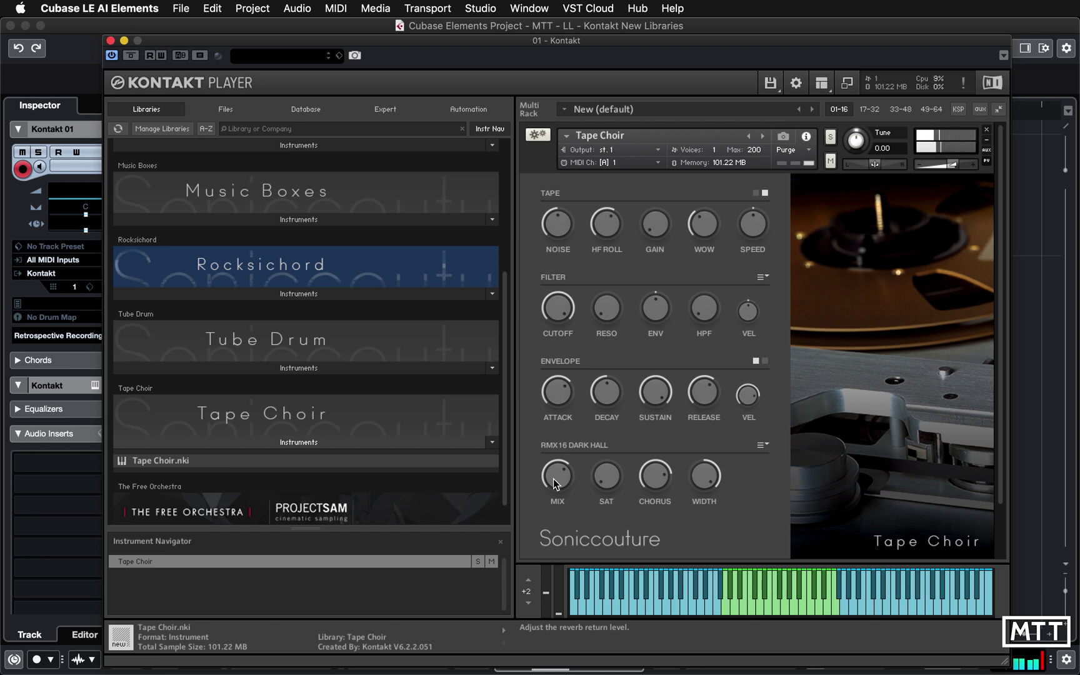
# Step: Sweep the reverb Mix down to BYPASS and back up, and try some saturation before returning it to minimum
pyautogui.moveTo(554, 478); pyautogui.dragTo(563, 630)
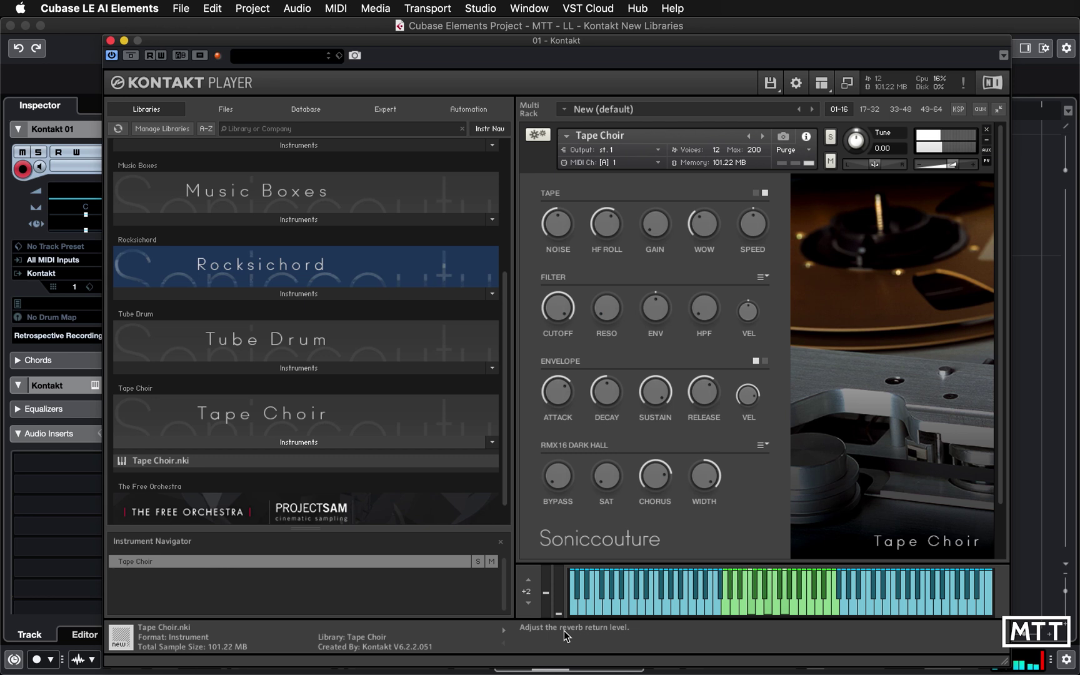
pyautogui.moveTo(564, 630); pyautogui.dragTo(617, 332)
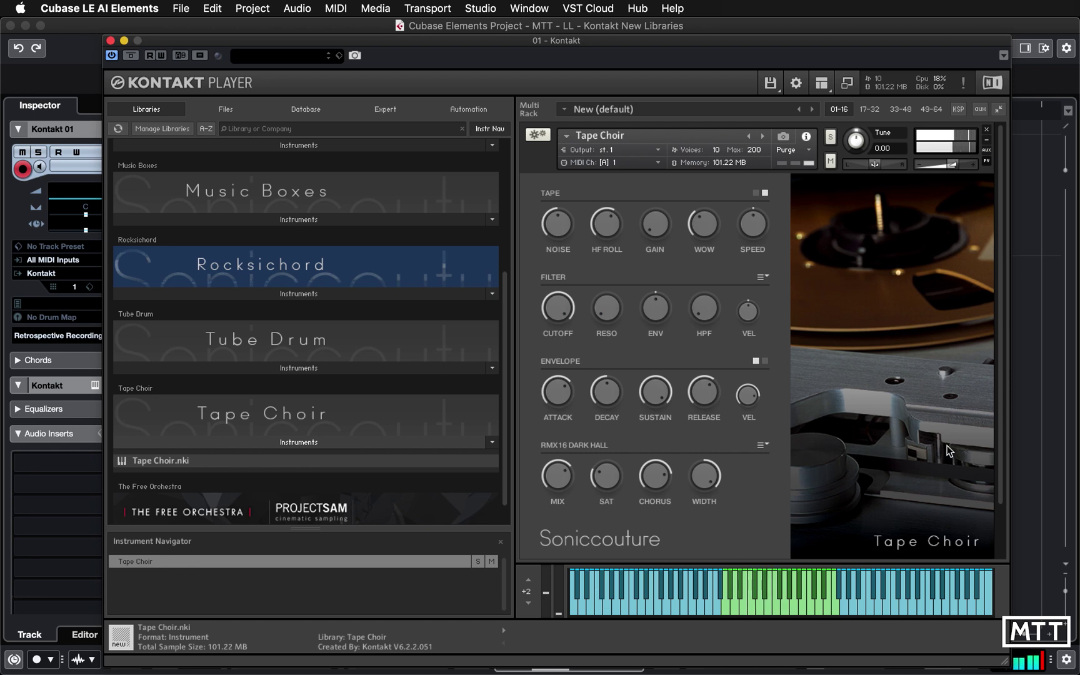
pyautogui.moveTo(607, 473)
pyautogui.mouseDown()
pyautogui.moveTo(603, 516)
pyautogui.moveTo(606, 483)
pyautogui.mouseUp()
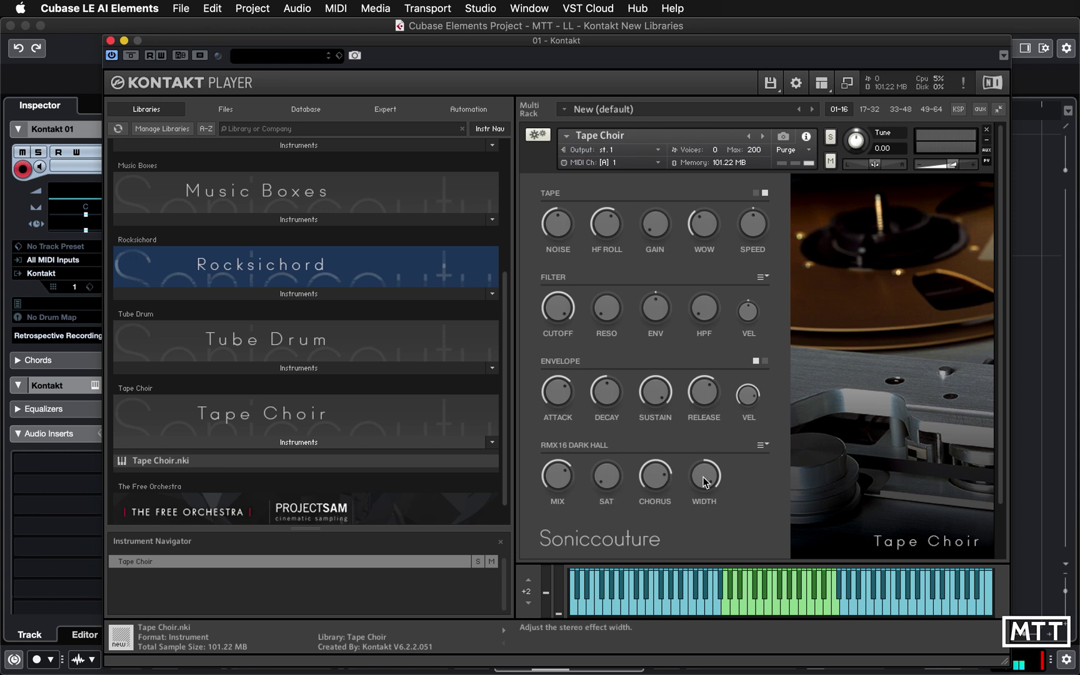
# Step: Sweep the stereo effect Width down and back up, and try a lower Chorus amount
pyautogui.moveTo(705, 481); pyautogui.dragTo(700, 555)
pyautogui.moveTo(704, 480); pyautogui.dragTo(703, 414)
pyautogui.moveTo(653, 474)
pyautogui.mouseDown()
pyautogui.moveTo(644, 577)
pyautogui.moveTo(638, 489)
pyautogui.mouseUp()
# Step: Browse the reverb presets and load STUDIO C from the rooms category
pyautogui.click(761, 445)
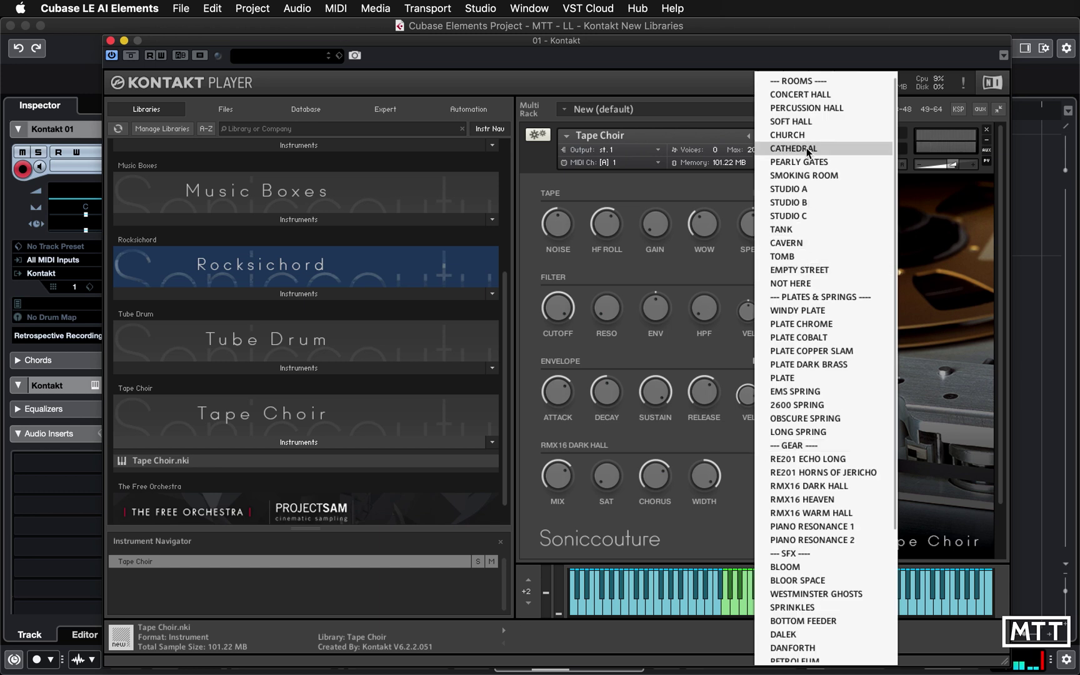
pyautogui.scroll(-5, 809, 386)
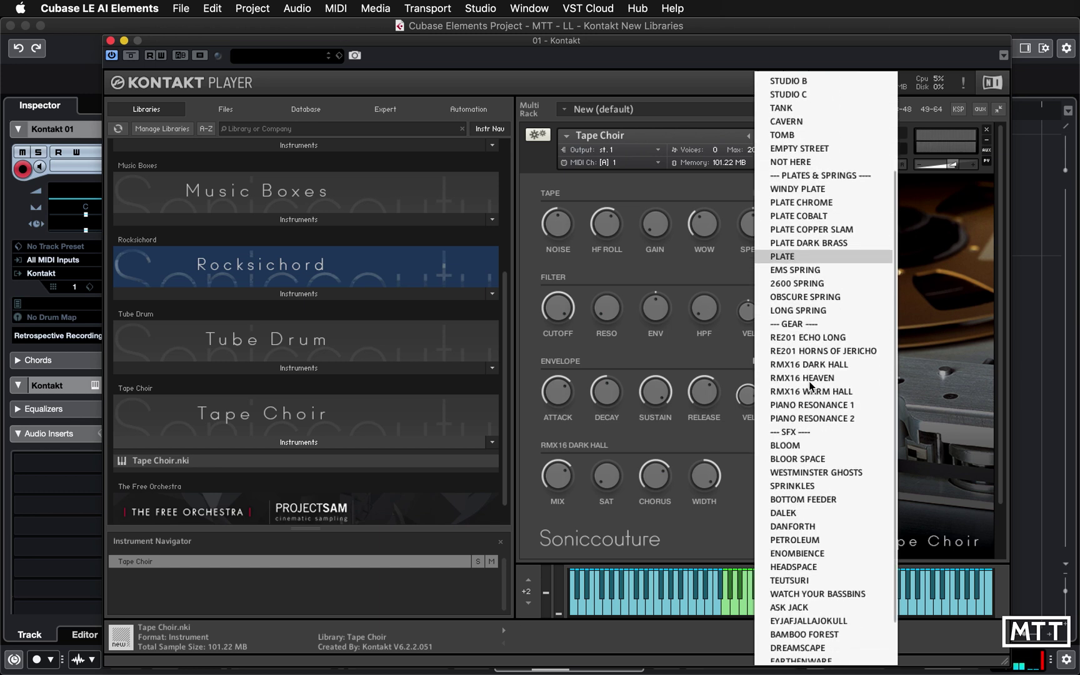
pyautogui.scroll(5, 810, 386)
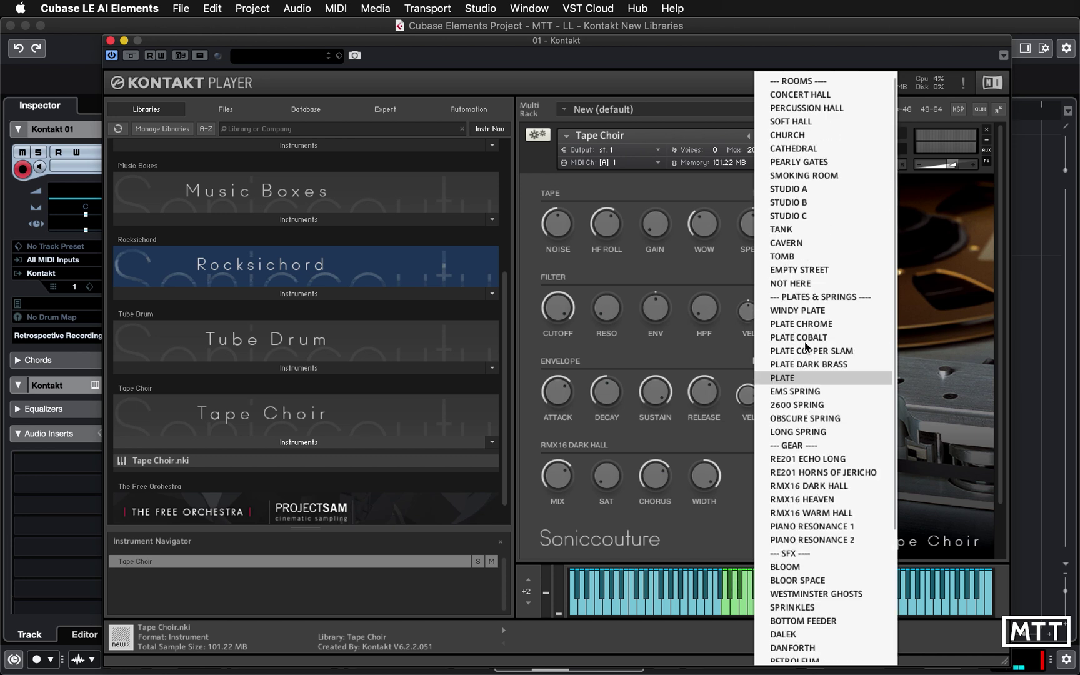
pyautogui.click(789, 215)
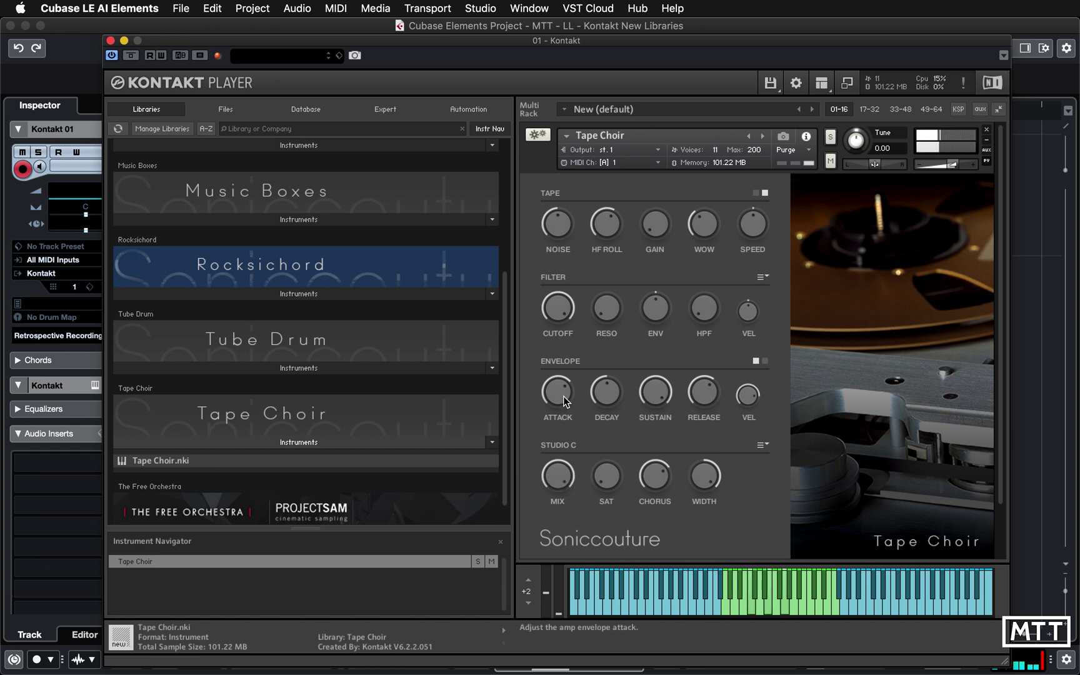
# Step: Review the remaining plate, spring, gear and SFX reverb presets, keeping STUDIO C loaded
pyautogui.click(764, 445)
pyautogui.scroll(-5, 805, 473)
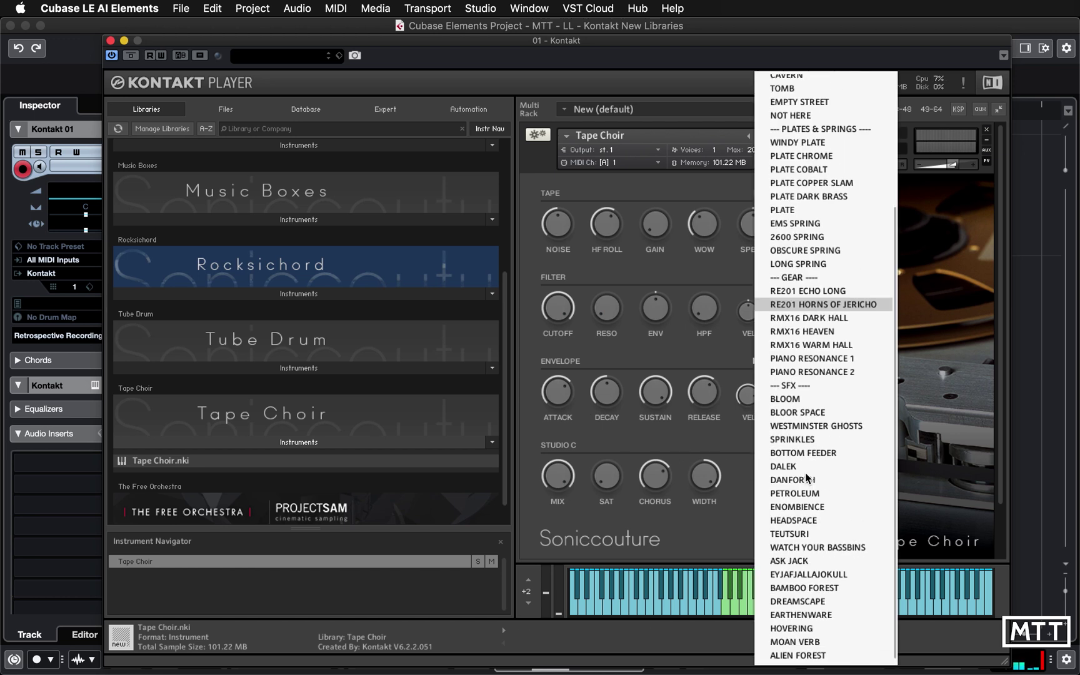
pyautogui.click(731, 509)
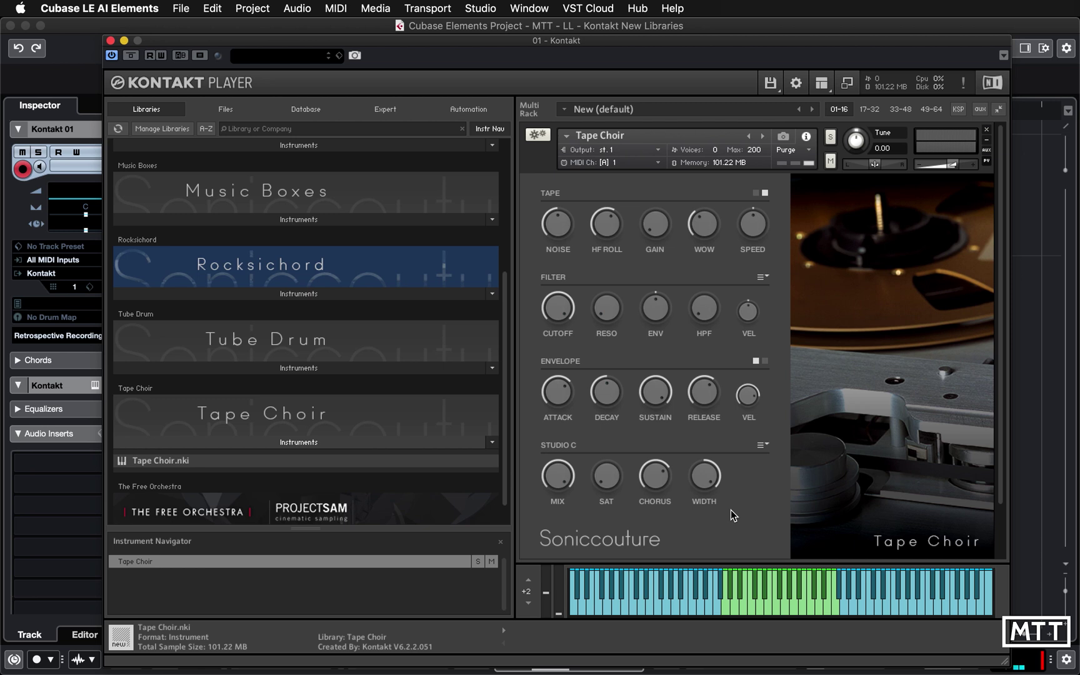
# Step: Show the Snapshot View for the Tape Choir instrument
pyautogui.click(783, 137)
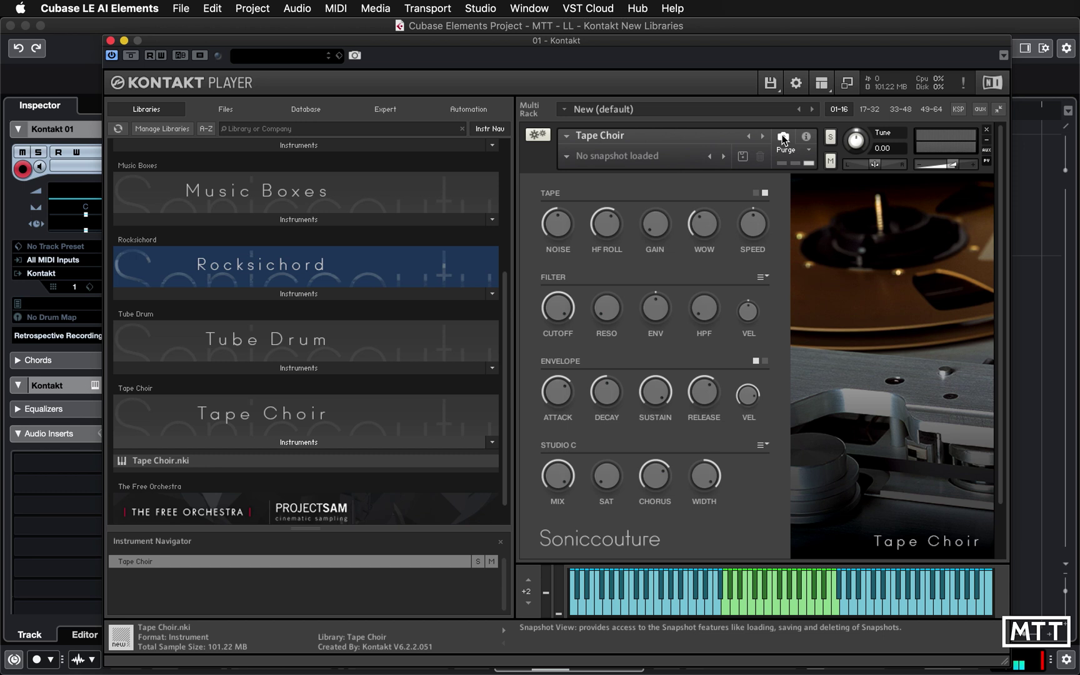
# Step: Save the current Tape Choir settings as a snapshot named Default Choir
pyautogui.click(742, 157)
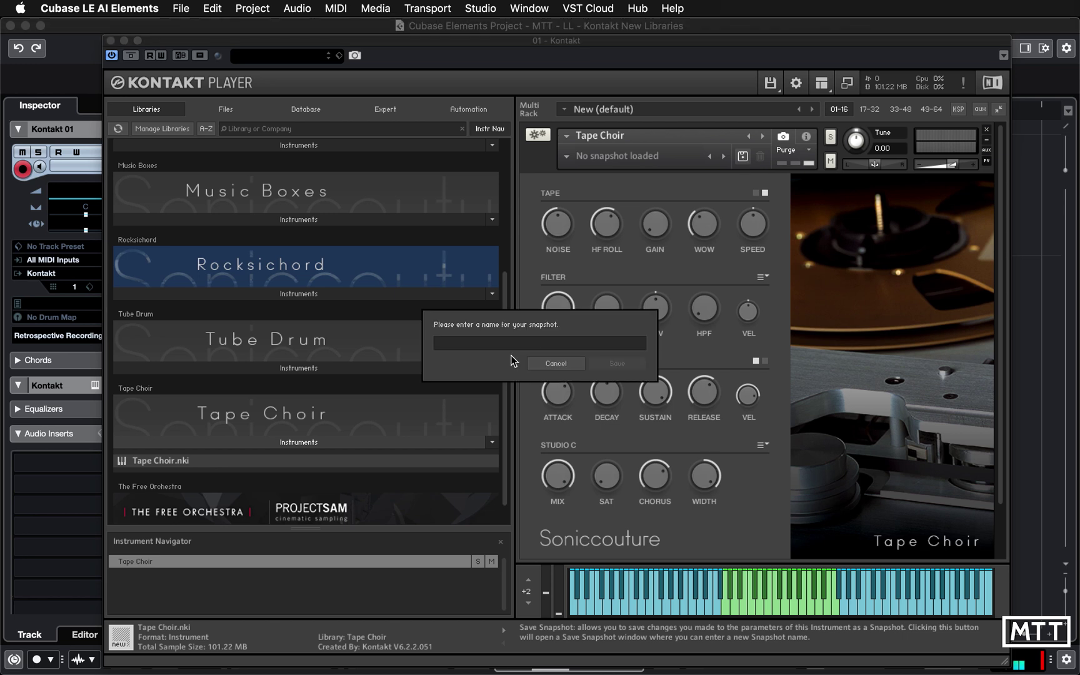
pyautogui.write('Defa')
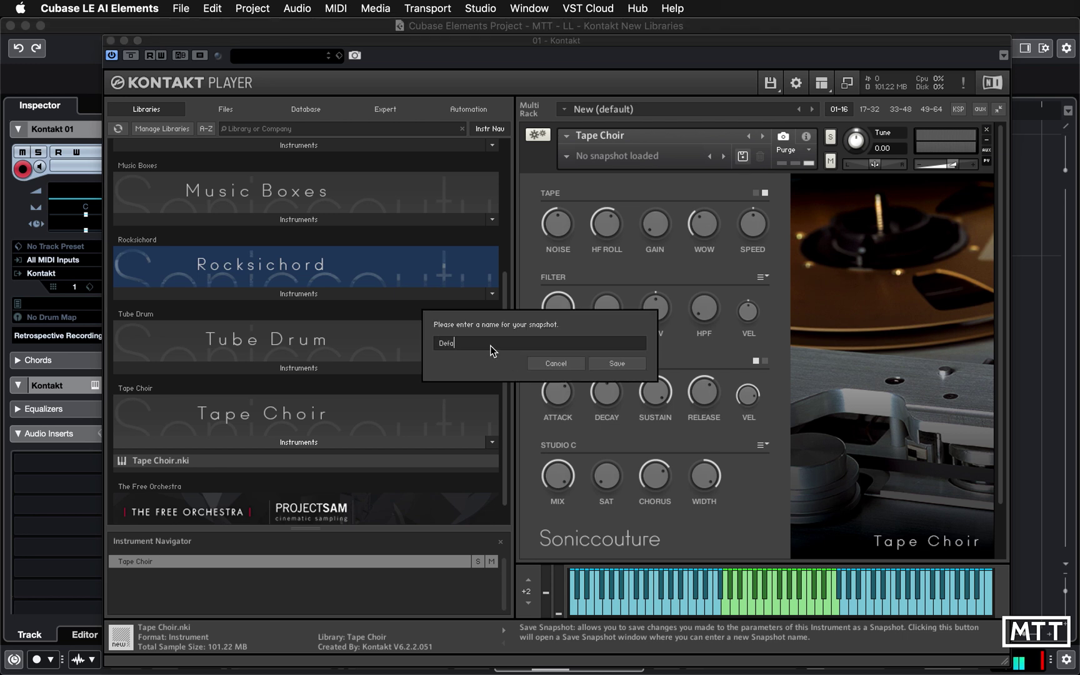
pyautogui.write('hoir')
pyautogui.click(619, 364)
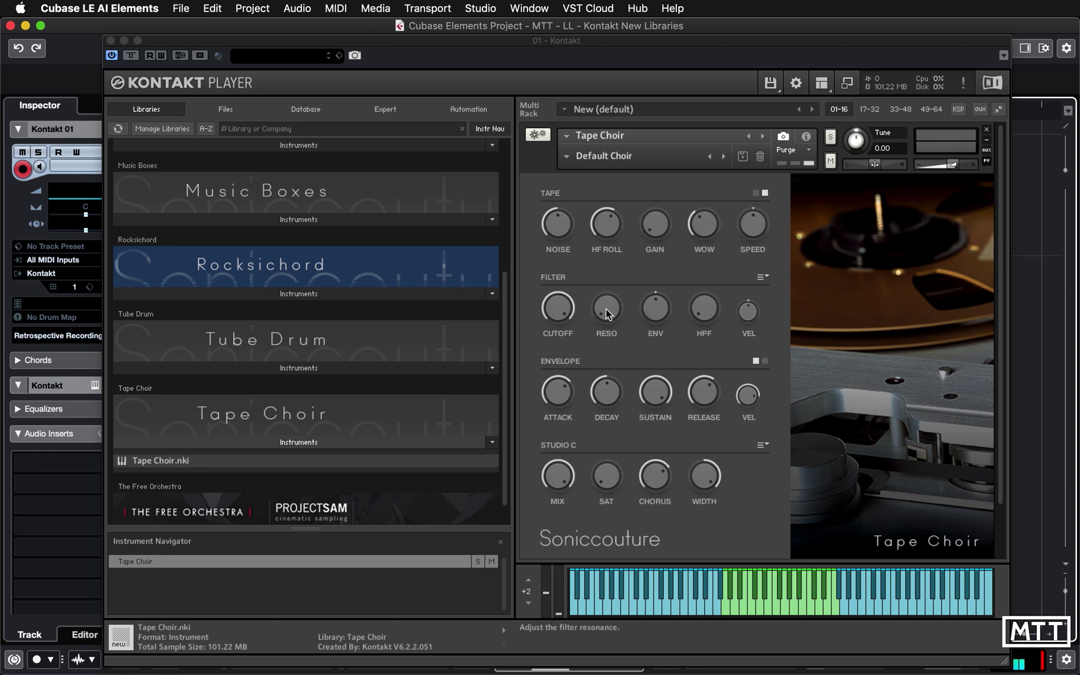
# Step: Lower the filter cutoff to about 104 Hz, raise its resonance and envelope depth, set velocity to about 10.7%, and show the filter envelope
pyautogui.moveTo(557, 307); pyautogui.dragTo(552, 396)
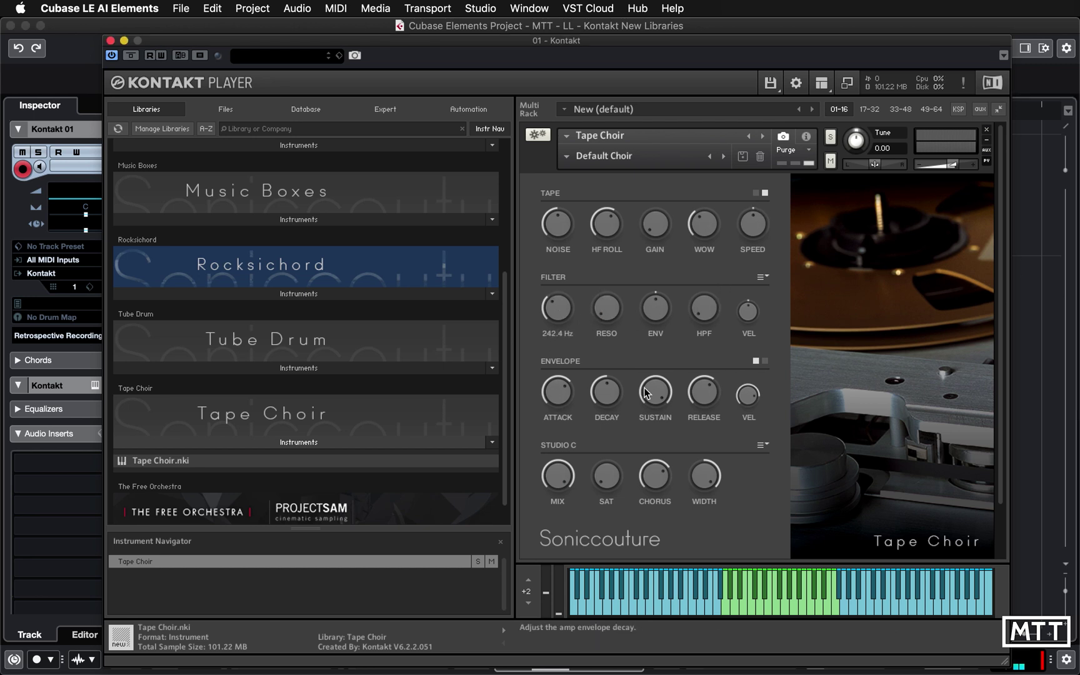
pyautogui.moveTo(602, 315); pyautogui.dragTo(602, 272)
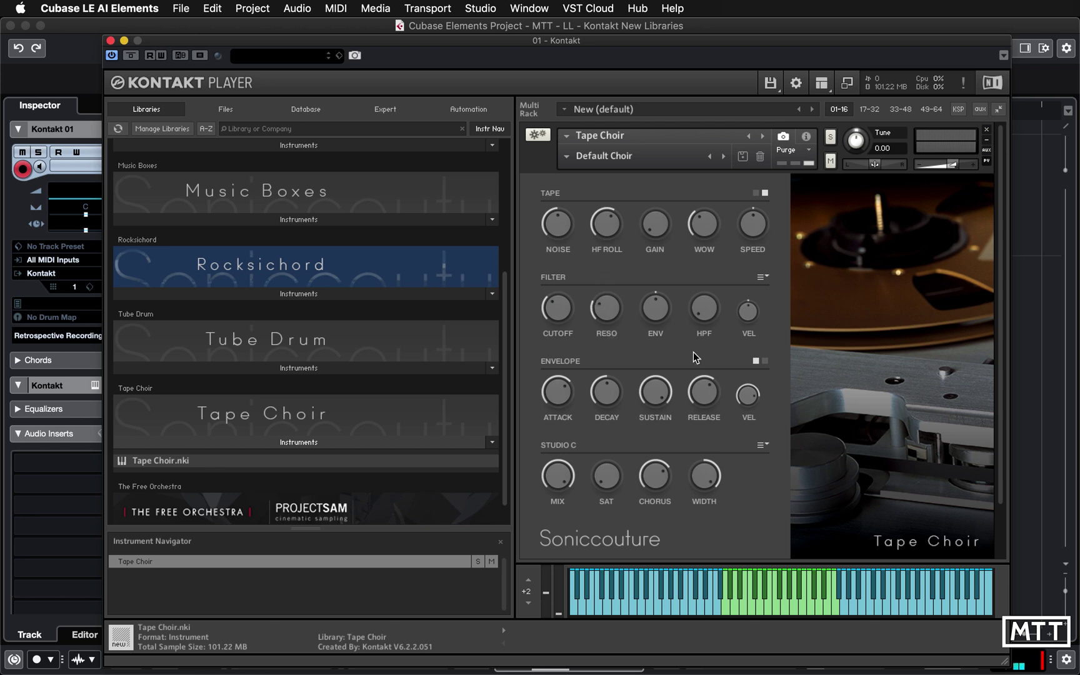
pyautogui.moveTo(748, 309); pyautogui.dragTo(751, 281)
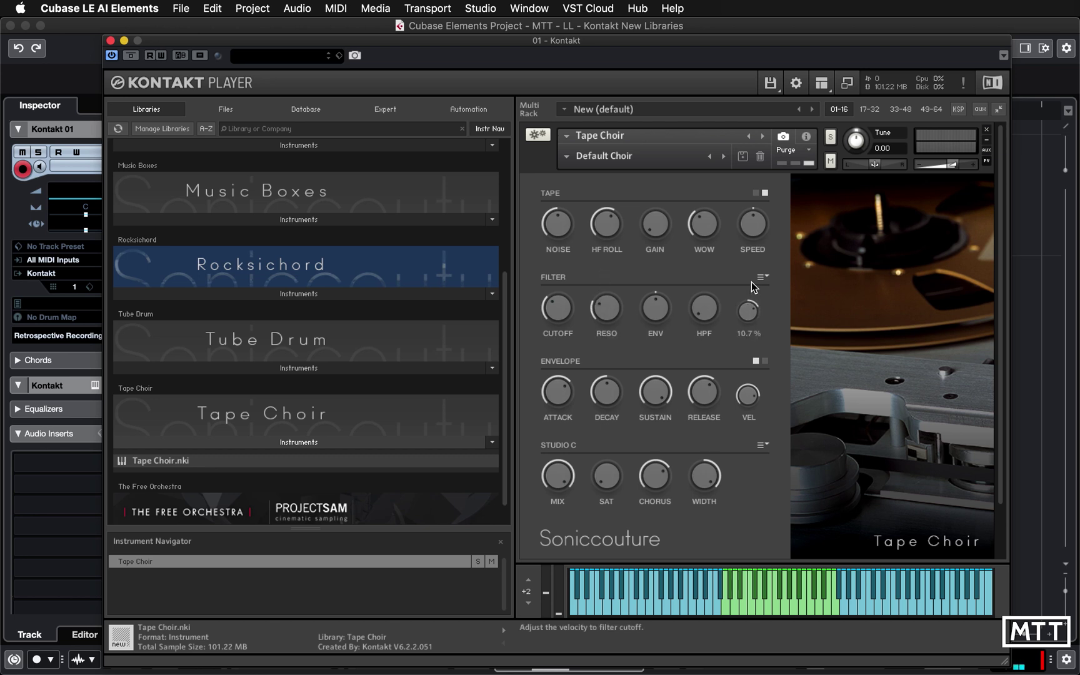
pyautogui.click(764, 360)
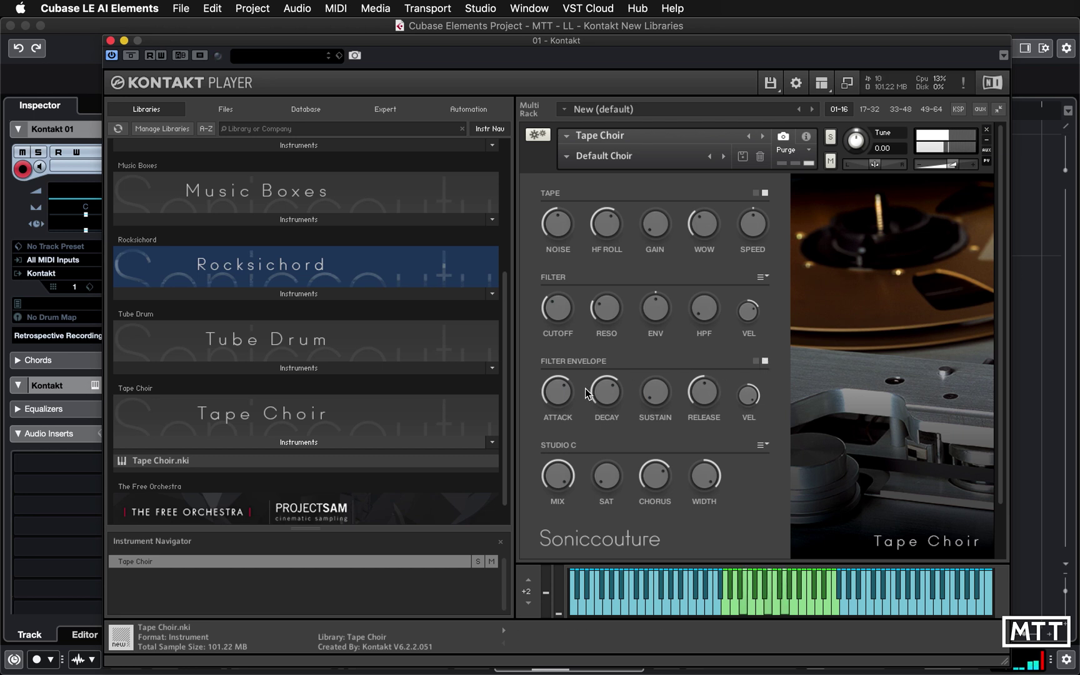
pyautogui.moveTo(560, 312)
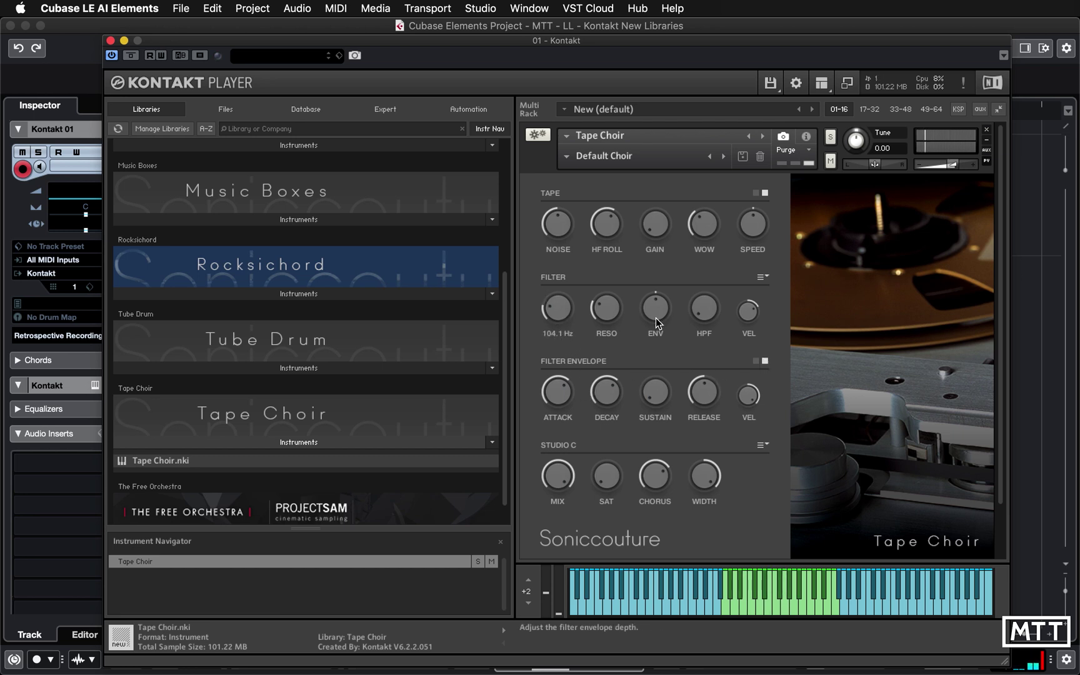
# Step: Save the modified filter settings as a new snapshot named Filter Choir
pyautogui.click(744, 157)
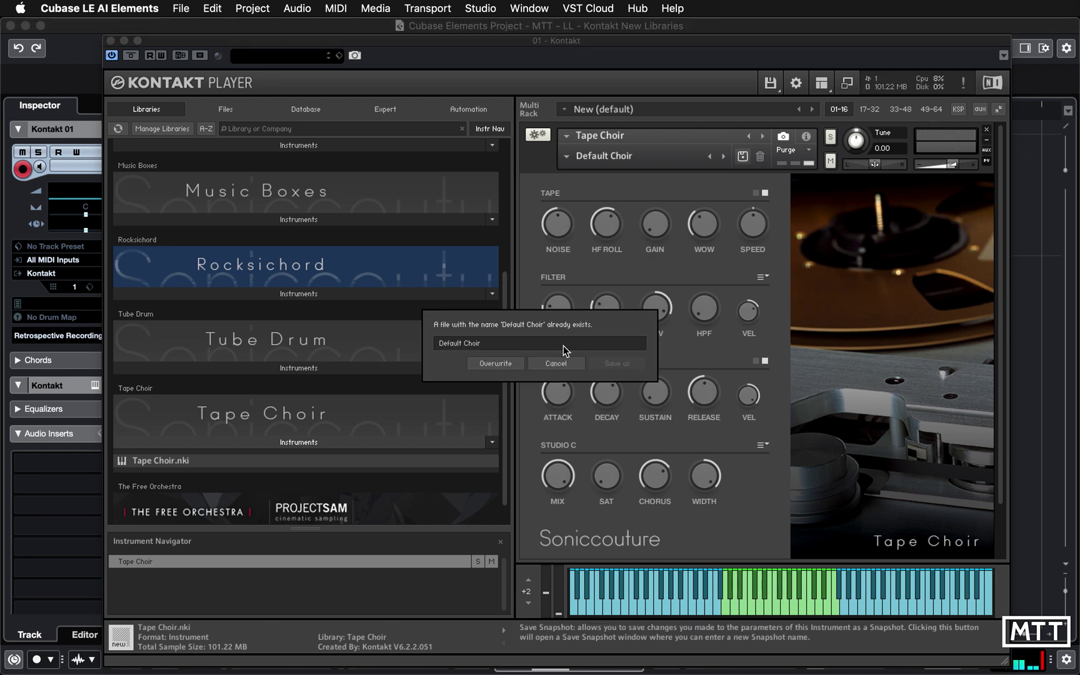
pyautogui.moveTo(509, 351); pyautogui.dragTo(420, 343)
pyautogui.write('Filter Choir')
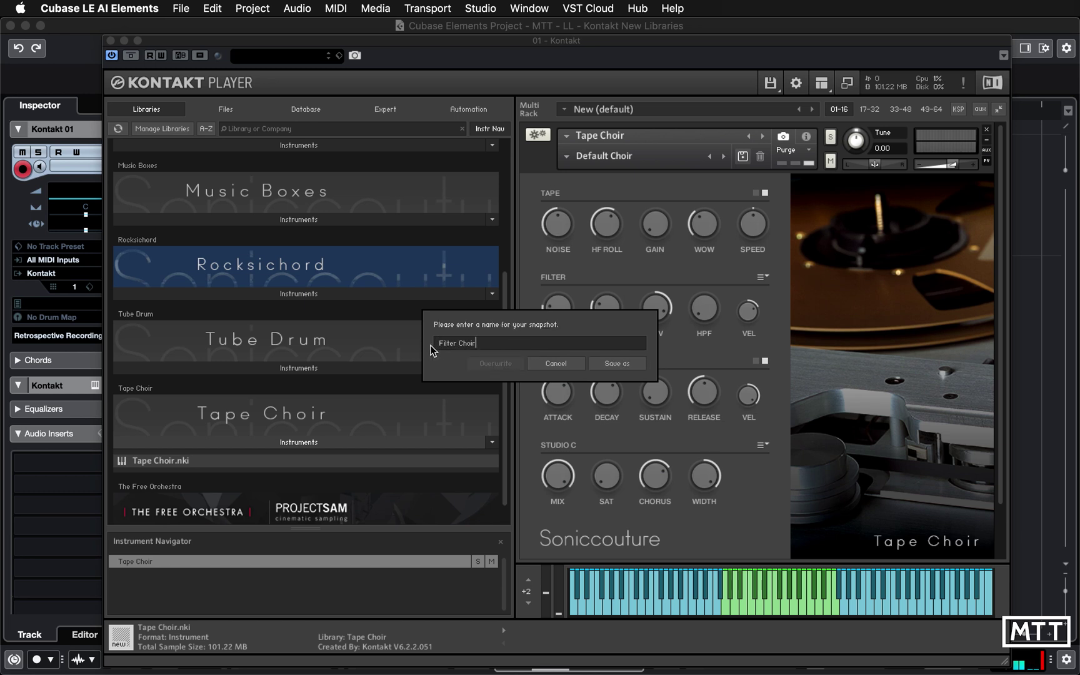
pyautogui.click(617, 364)
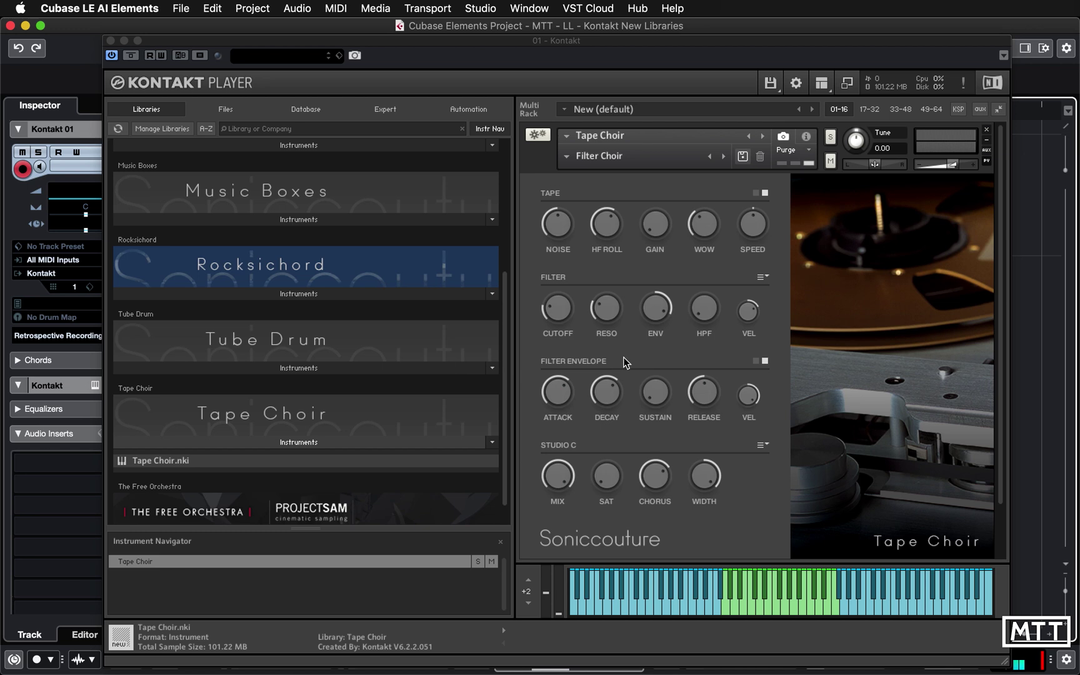
# Step: Switch between the Default Choir and Filter Choir snapshots to compare them, ending on Filter Choir, and view the snapshot list
pyautogui.click(709, 155)
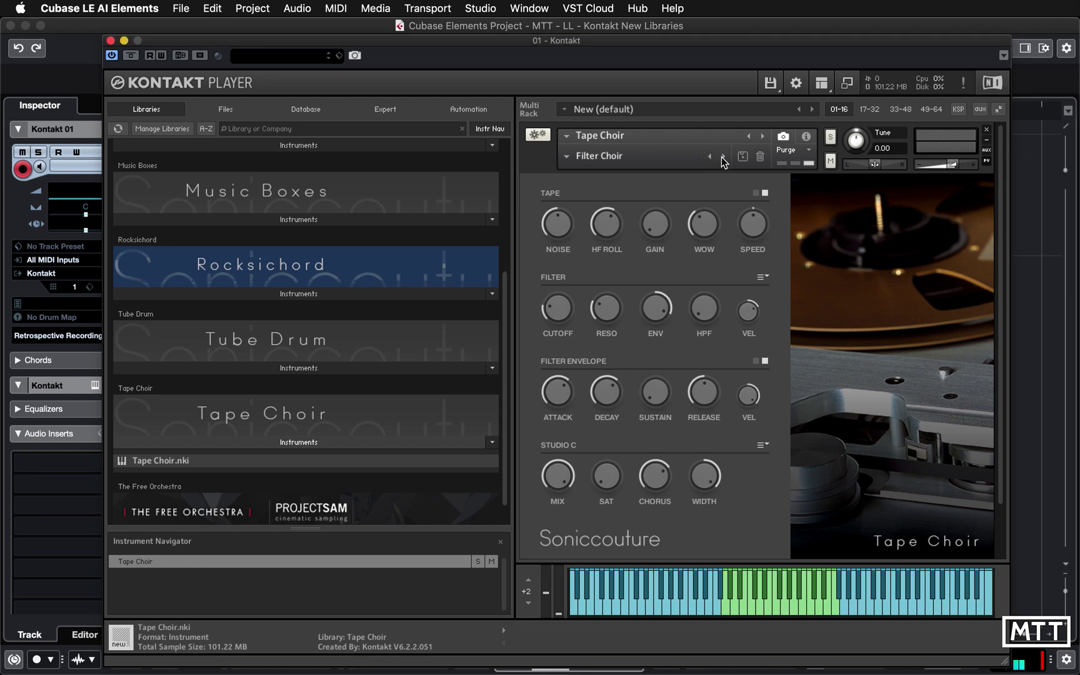
pyautogui.click(725, 158)
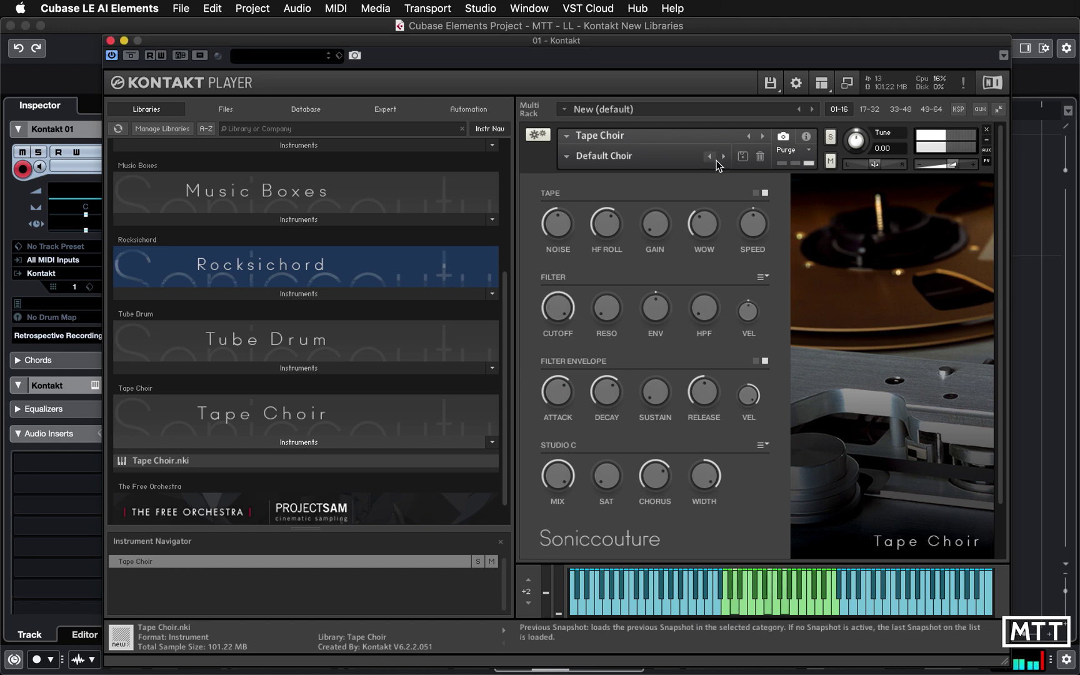
pyautogui.click(723, 156)
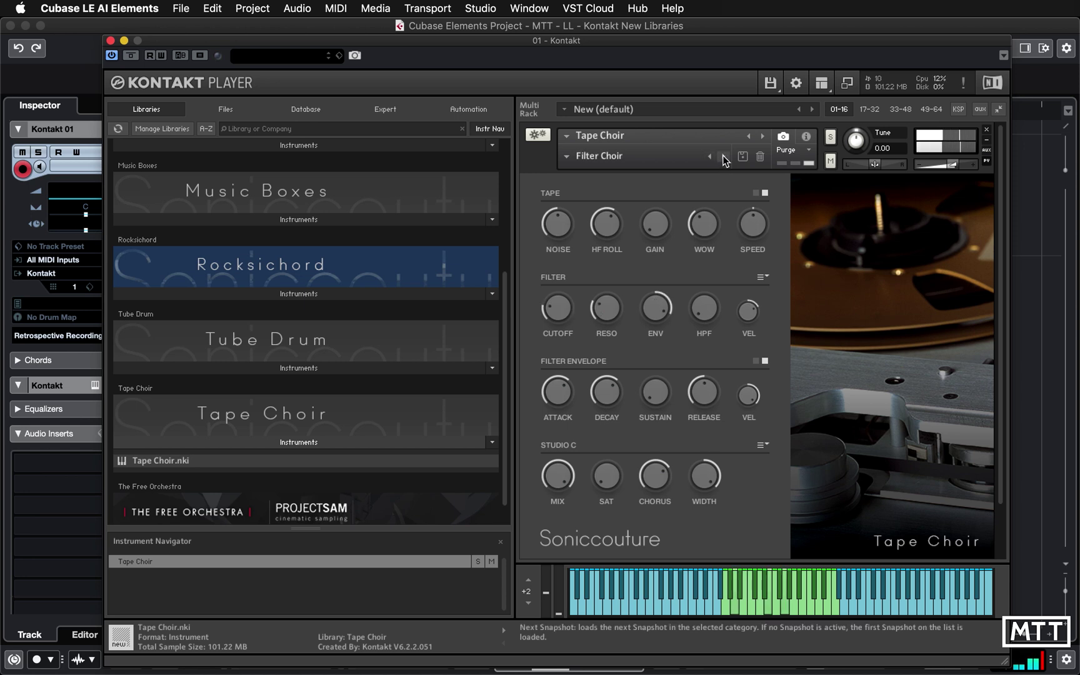
pyautogui.click(562, 157)
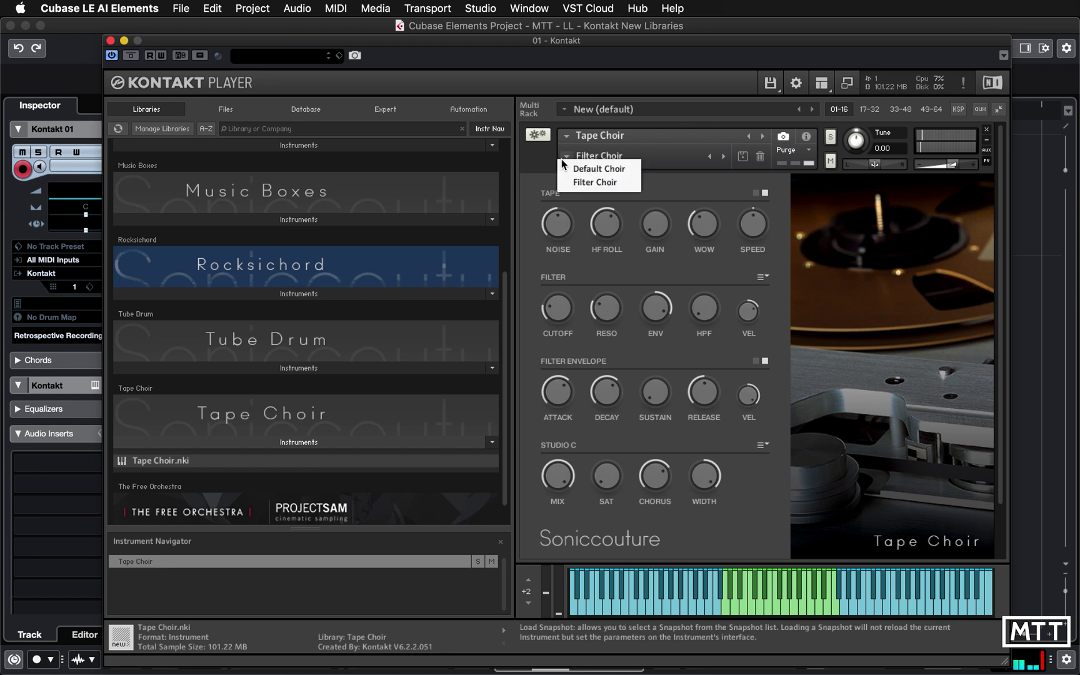
pyautogui.click(534, 172)
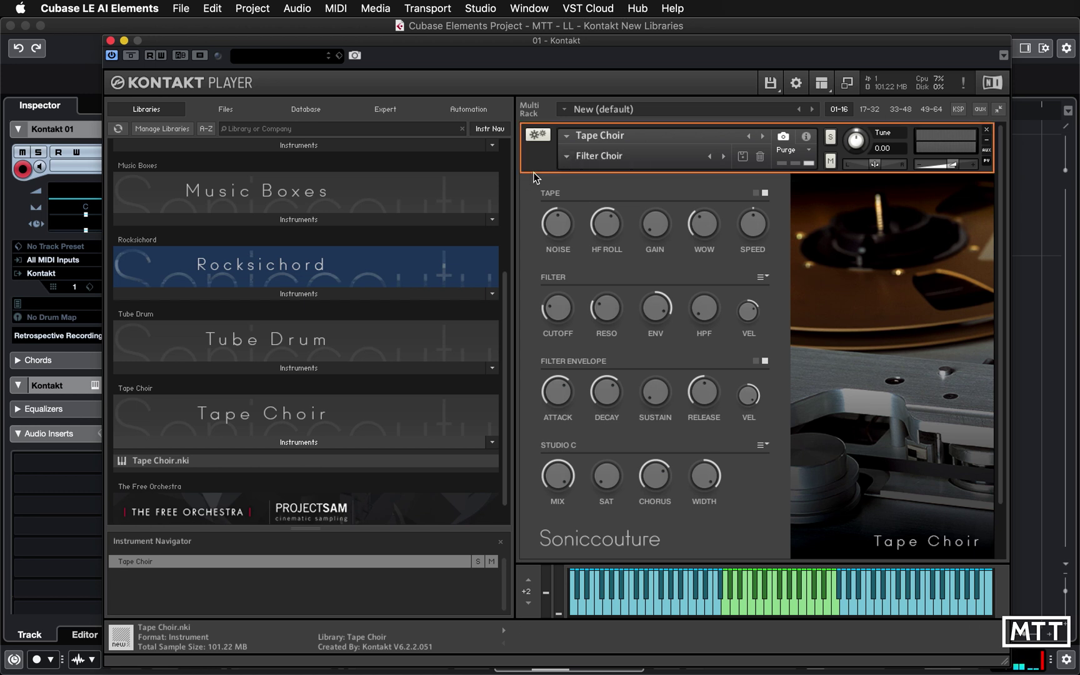